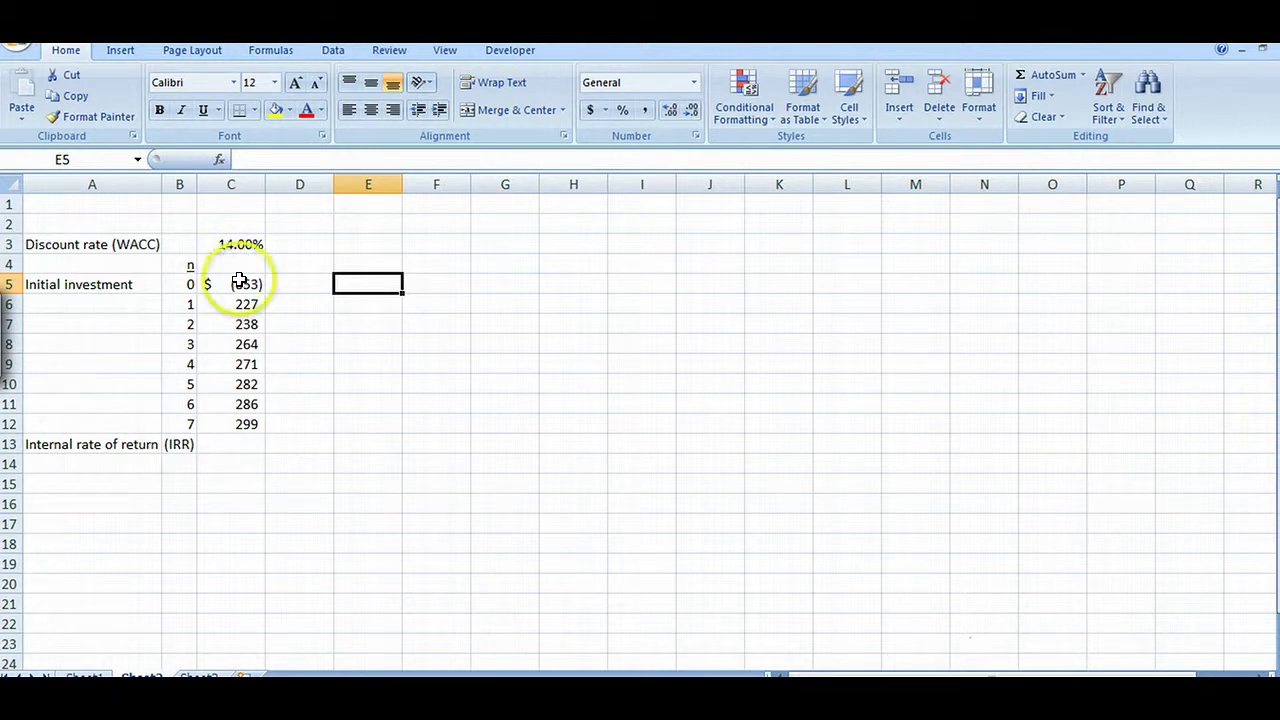
left_click(241, 244)
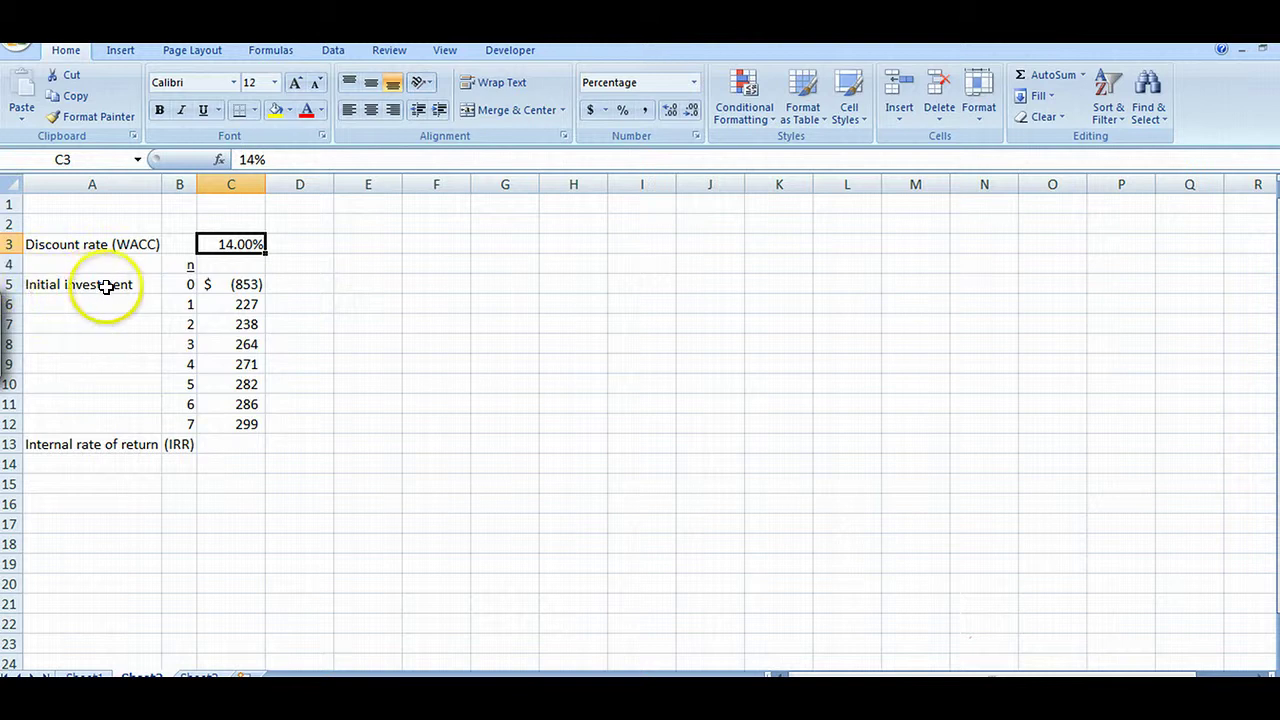
left_click(60, 285)
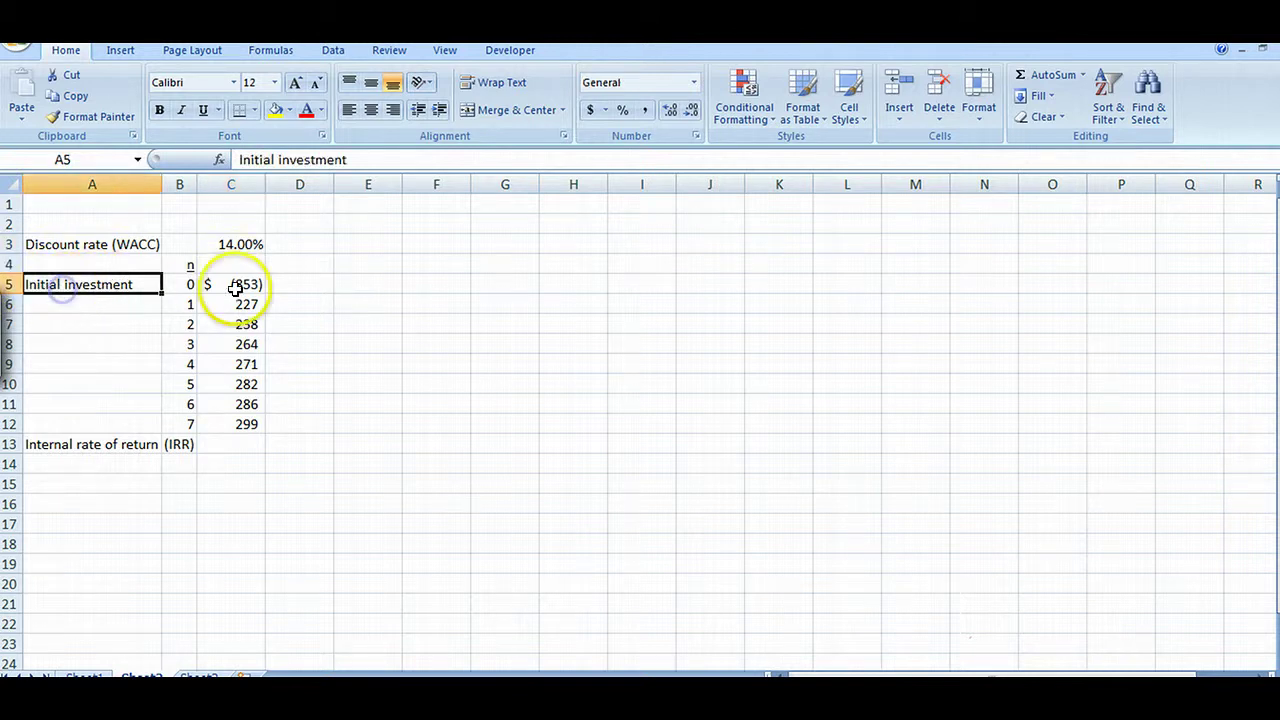
Calculate the internal rate of return in C13 with the IRR function, using the cash flows in C5:C12 and no guess.
left_click(244, 449)
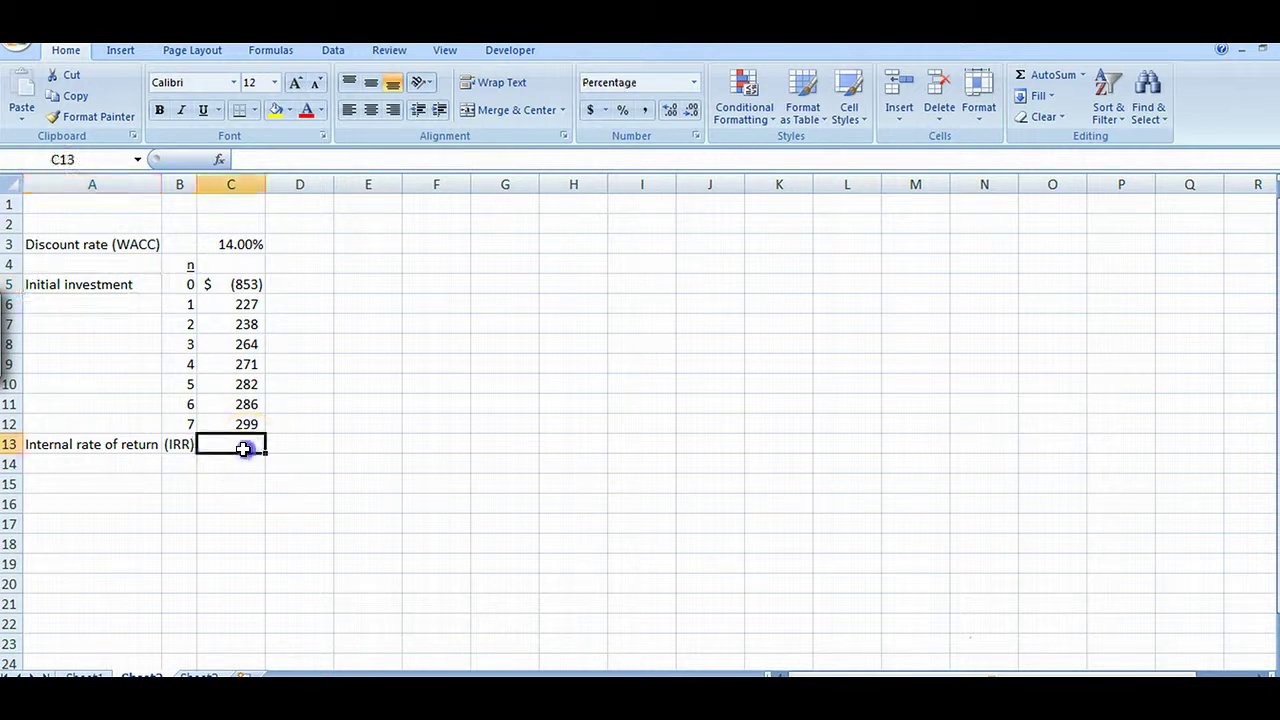
left_click(219, 159)
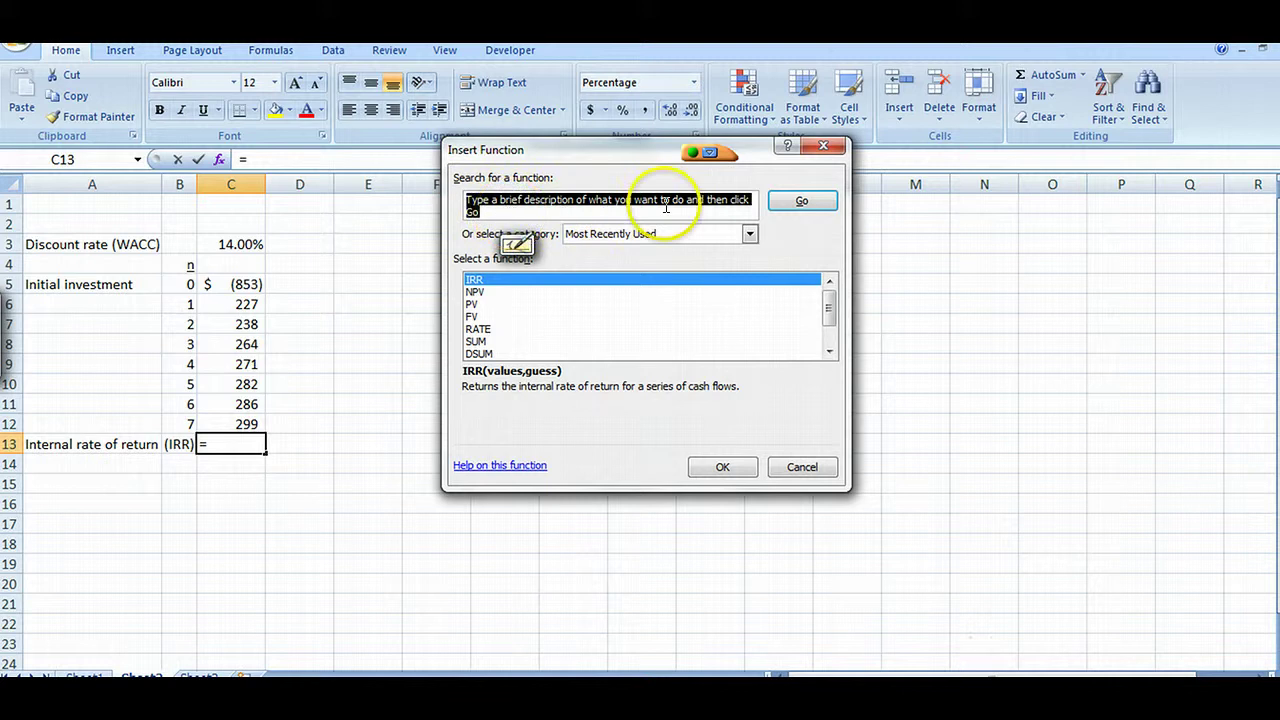
left_click(510, 280)
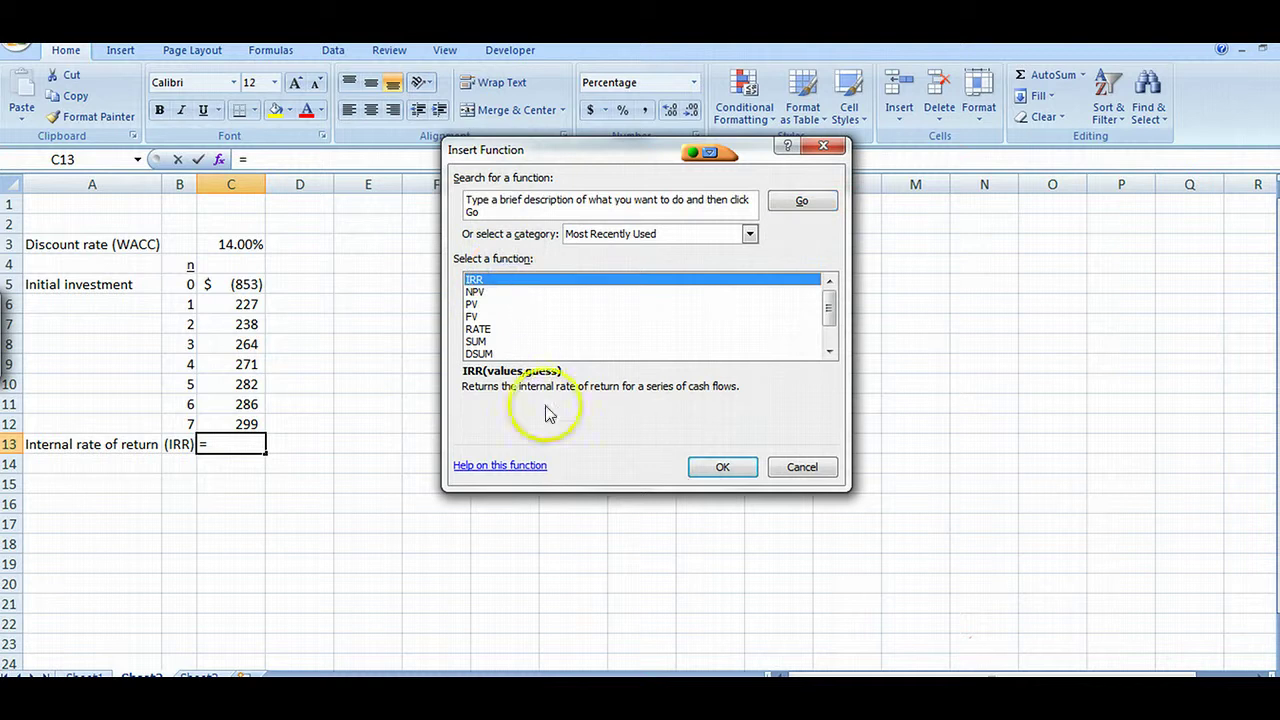
left_click(726, 466)
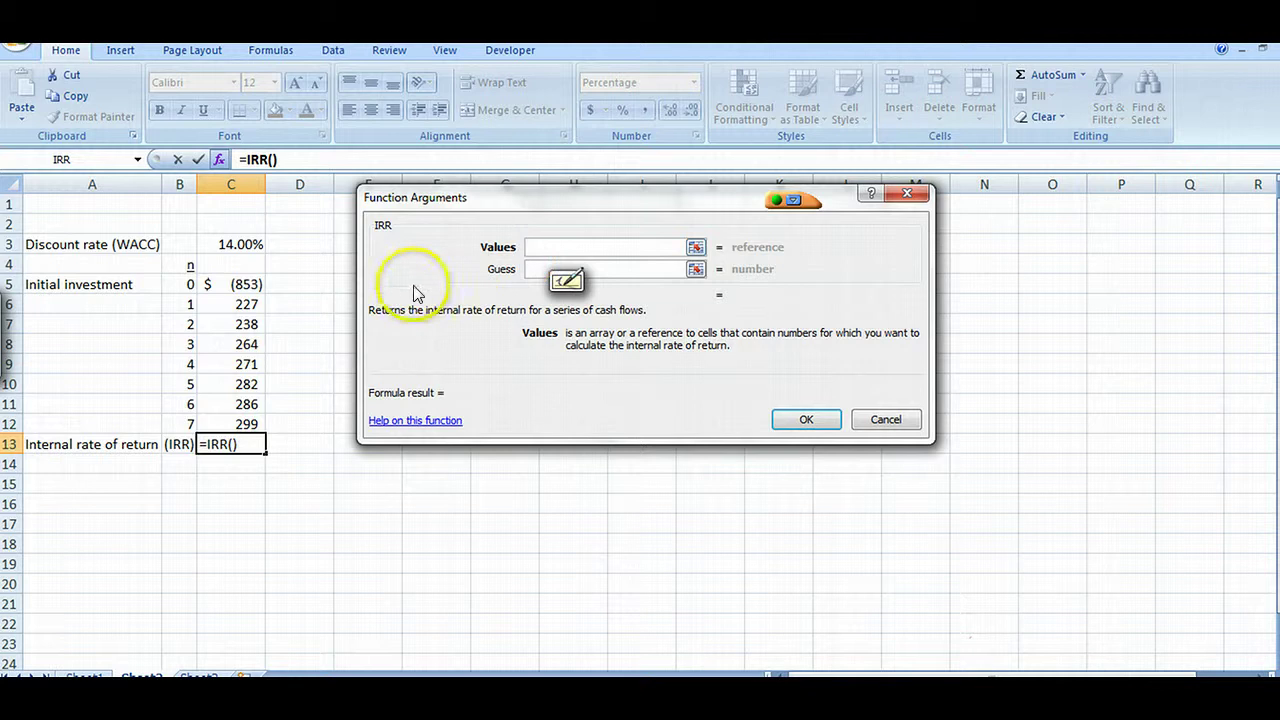
left_click(240, 285)
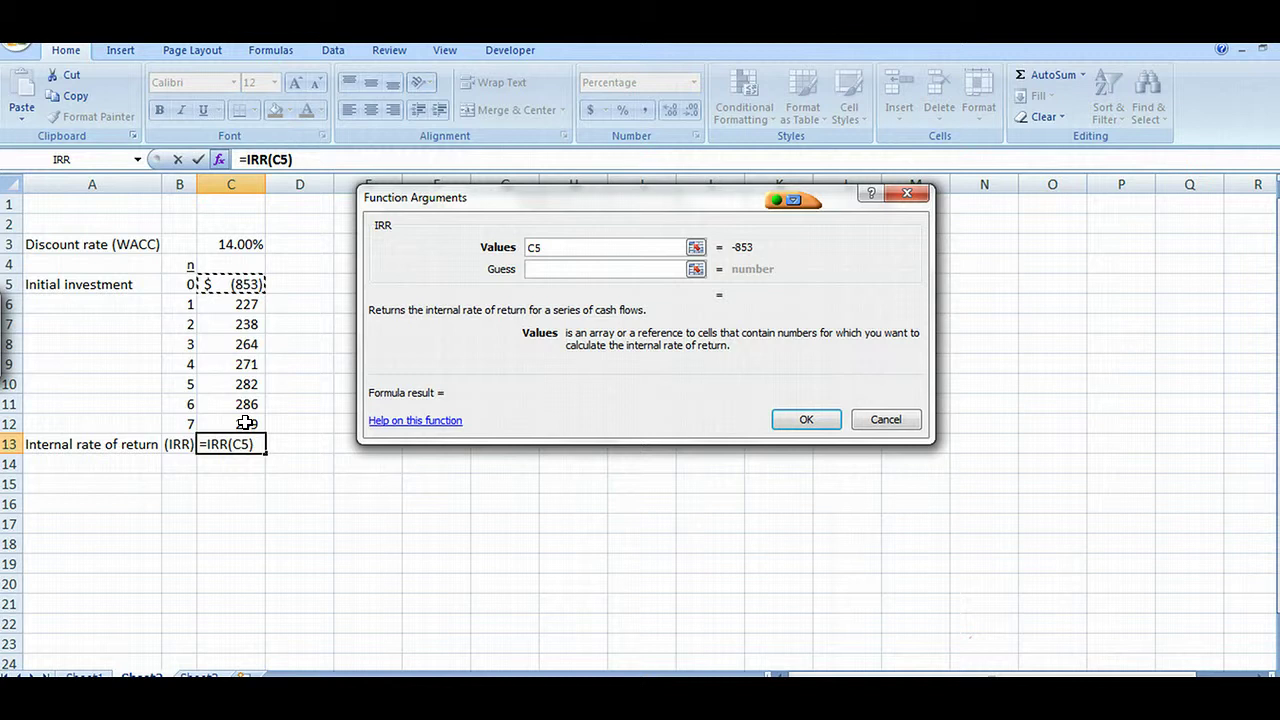
left_click(244, 422, "shift")
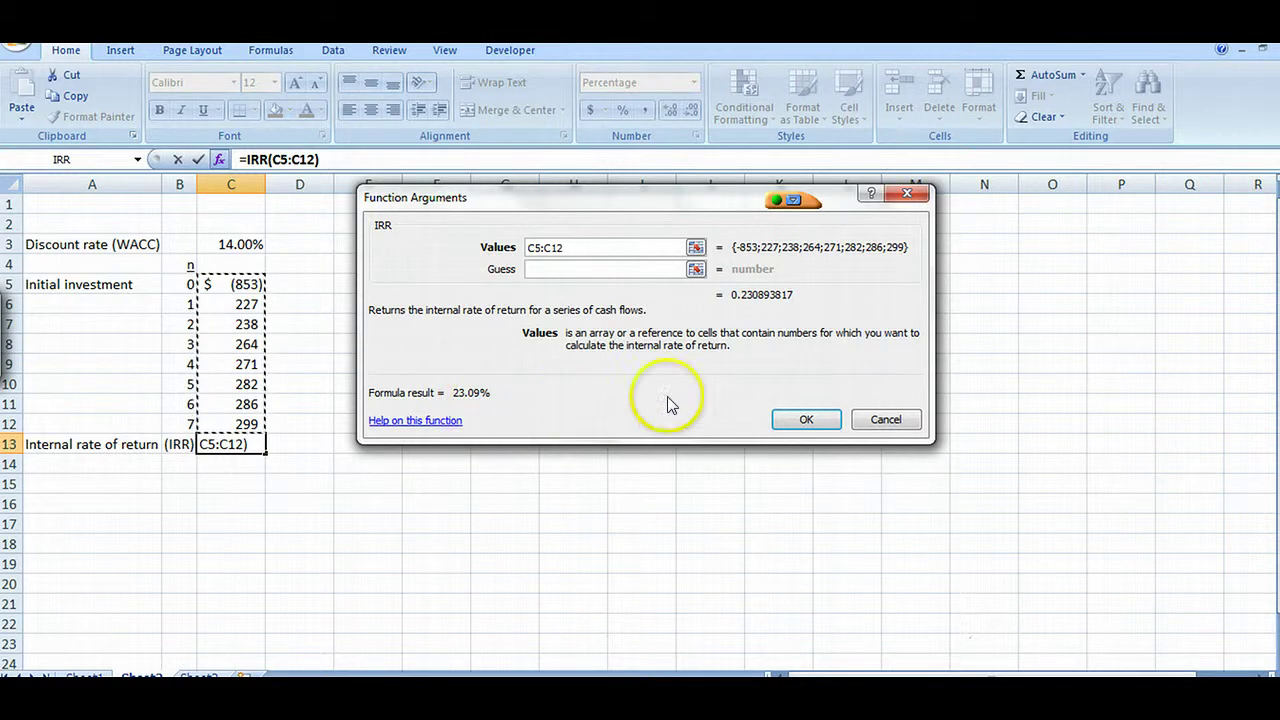
left_click(803, 421)
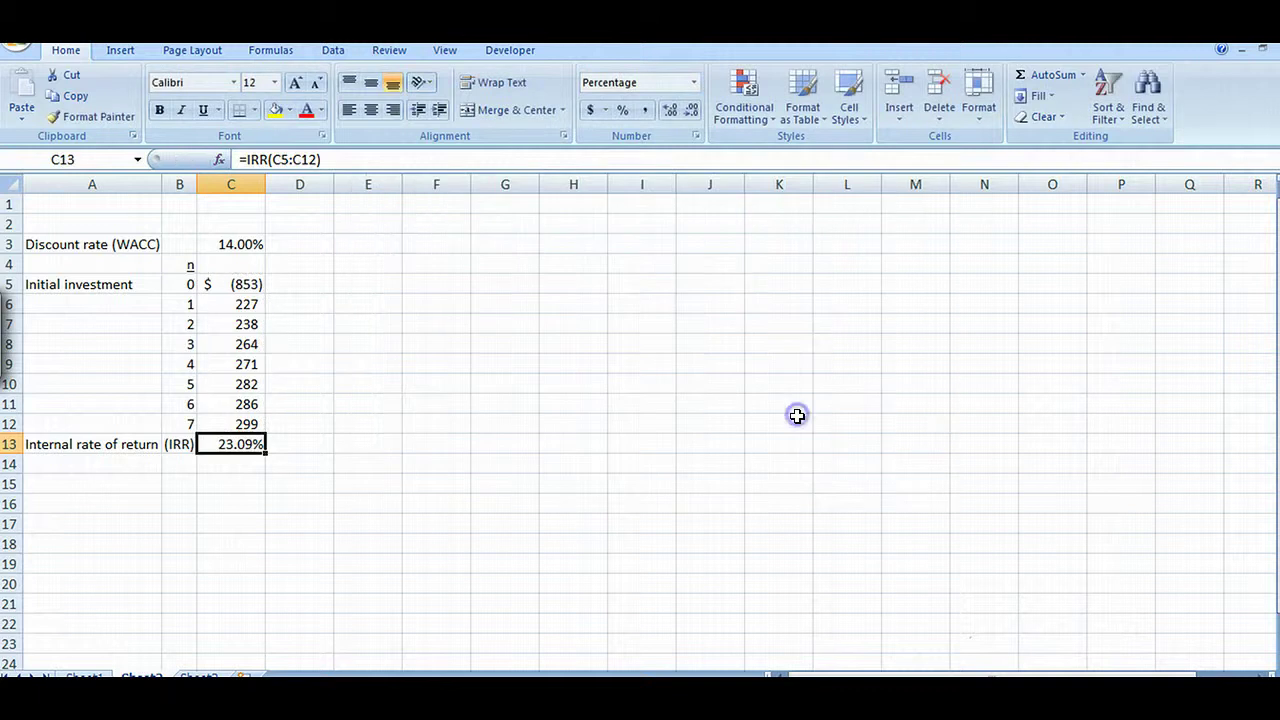
Enter the present value formula =C5*(1+$C$3)^-B5 in D5, with the discount rate as an absolute reference.
left_click(296, 283)
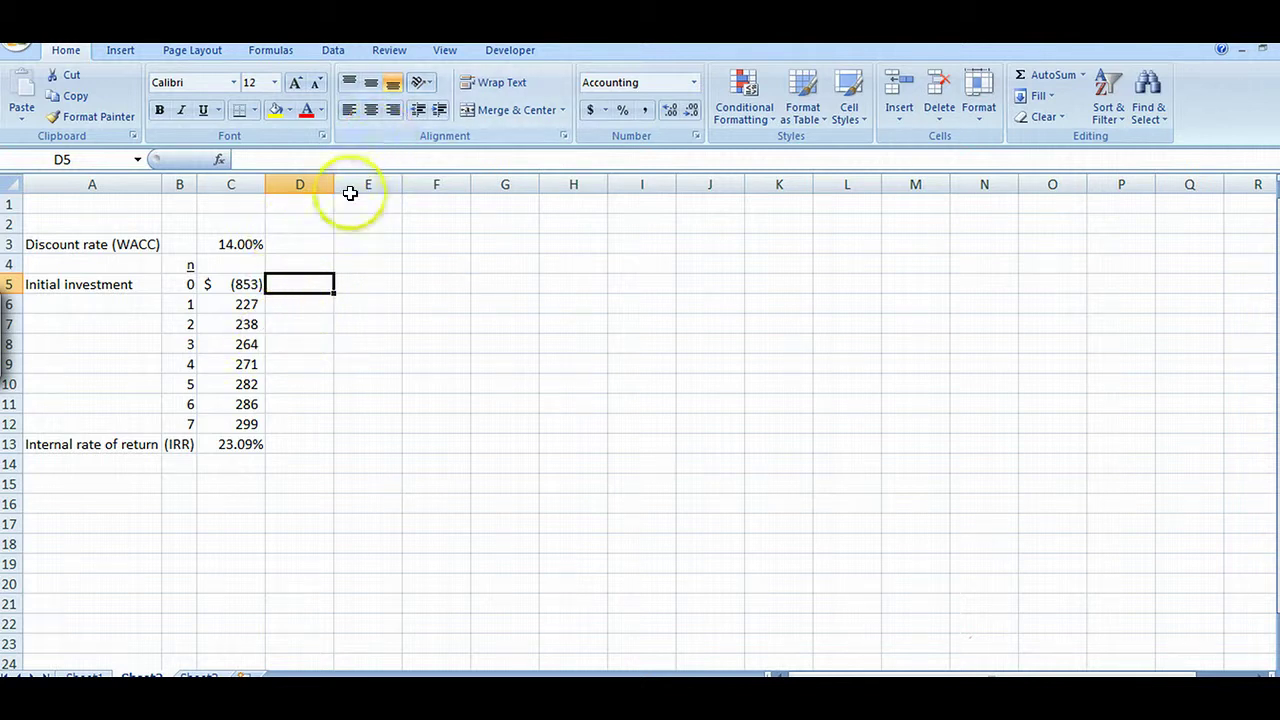
type("=")
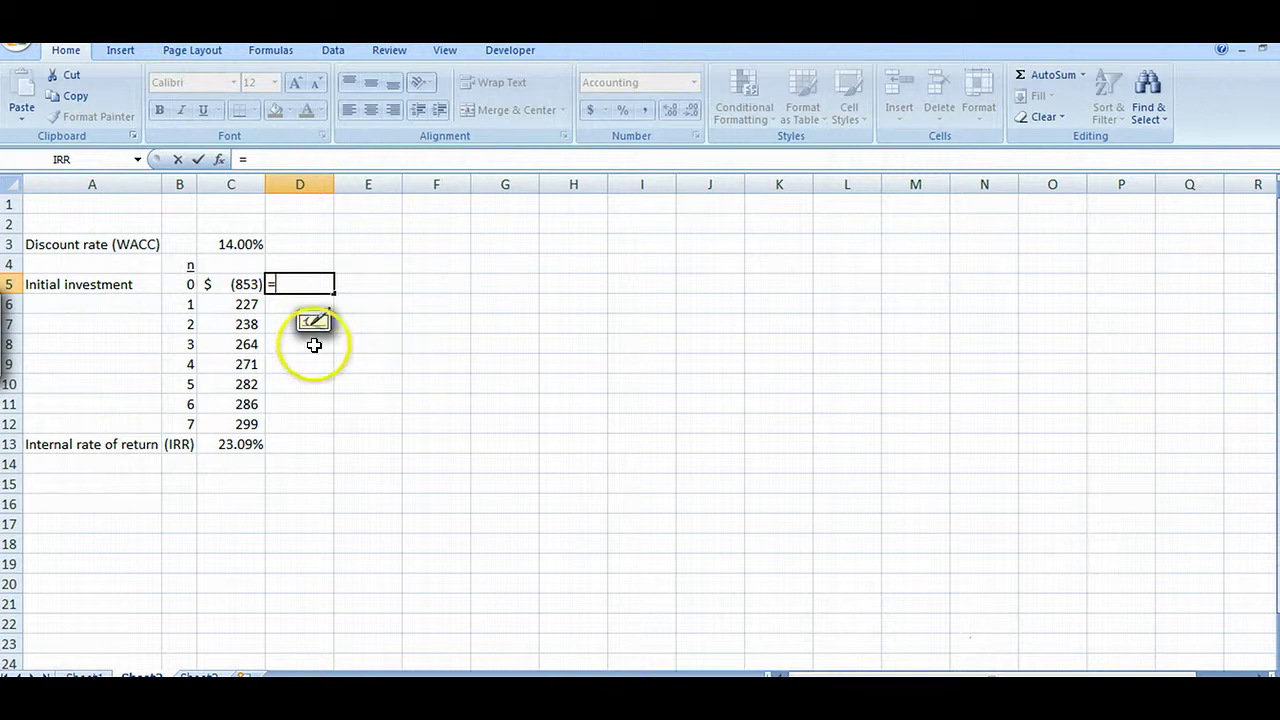
left_click(232, 288)
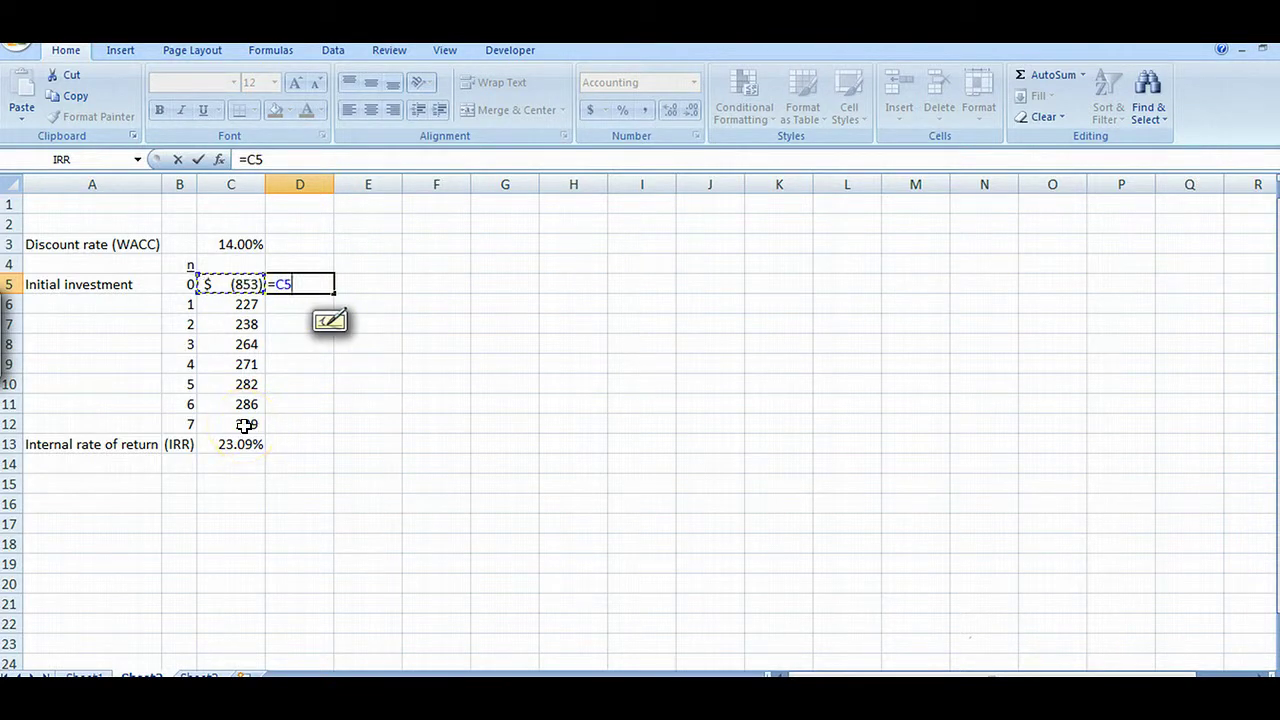
type("*")
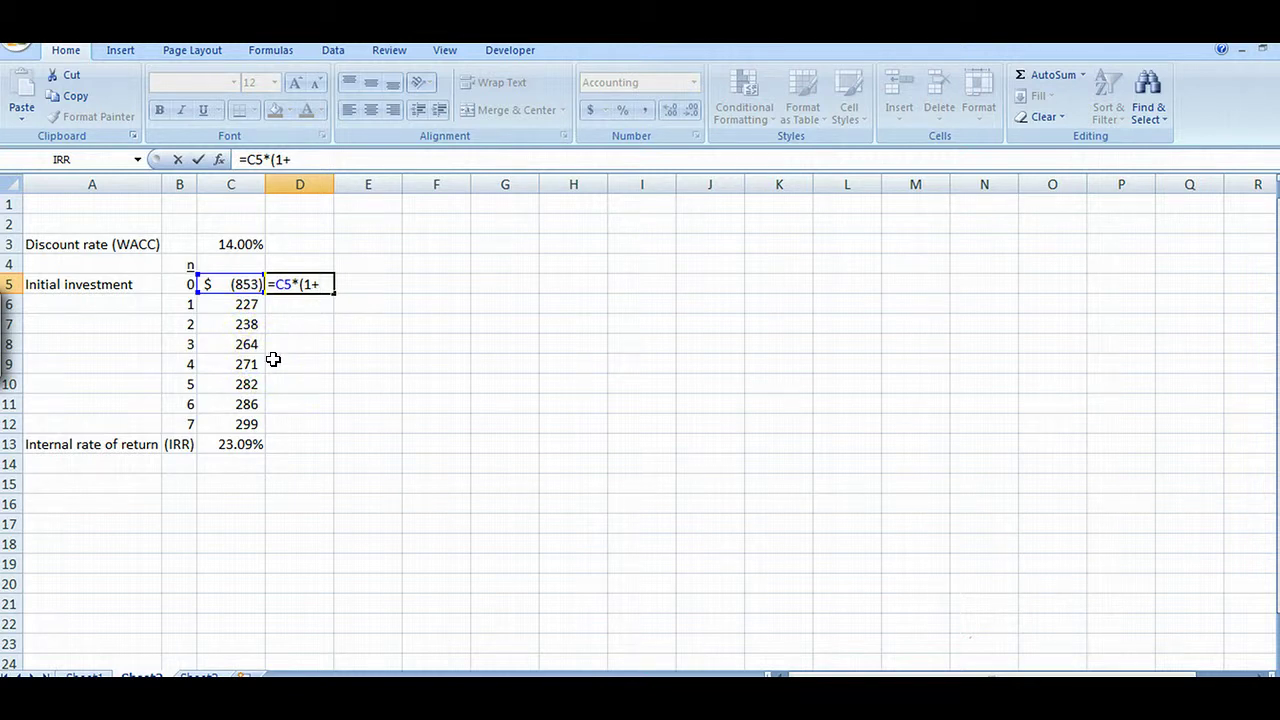
left_click(233, 245)
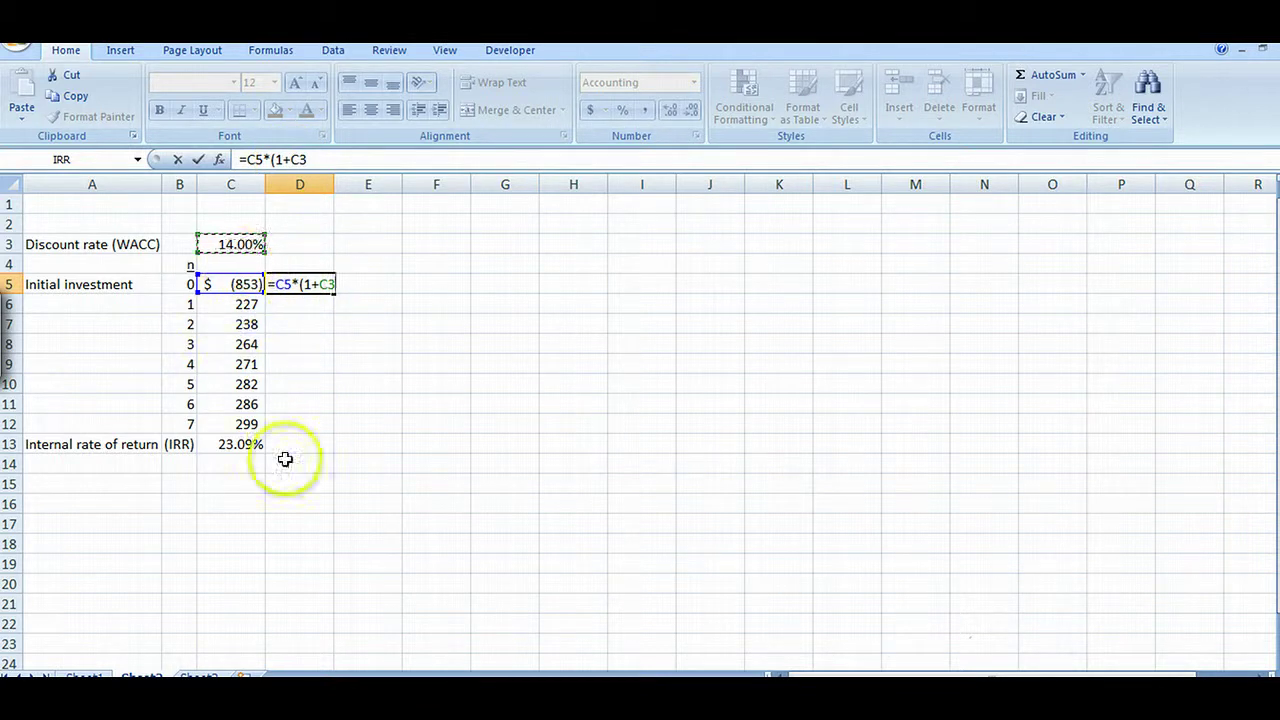
left_click(285, 159)
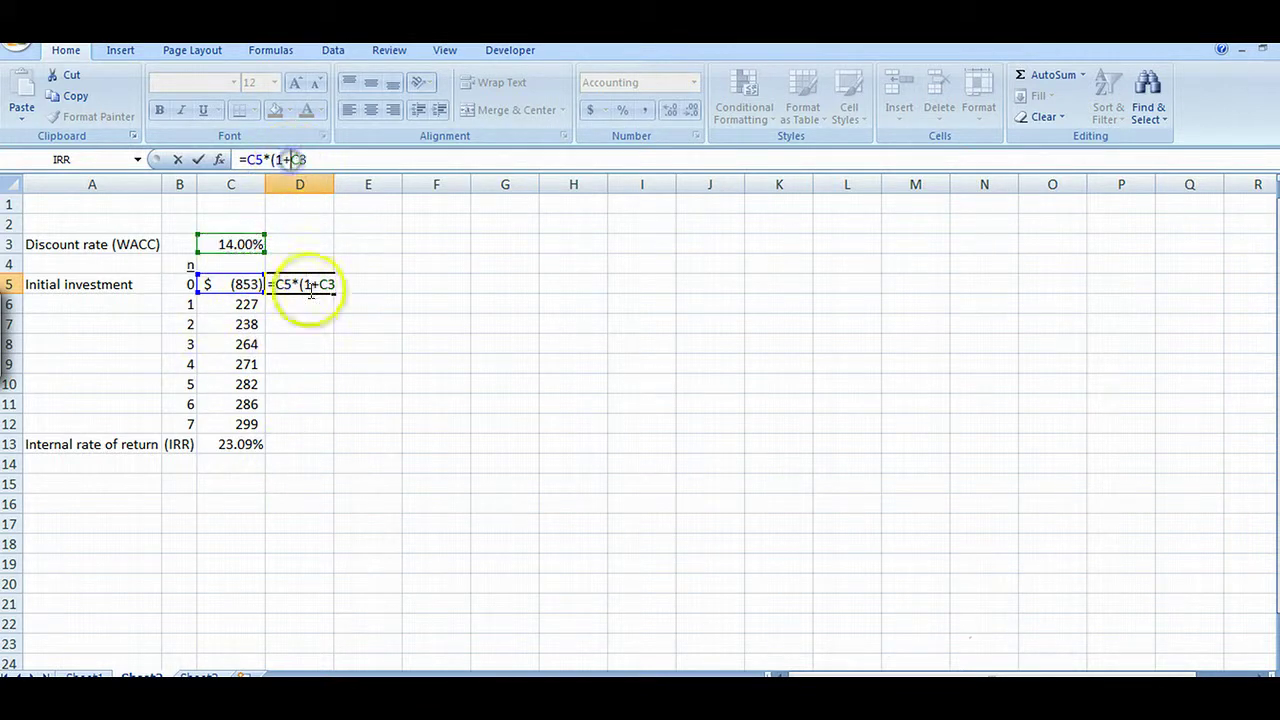
type("$")
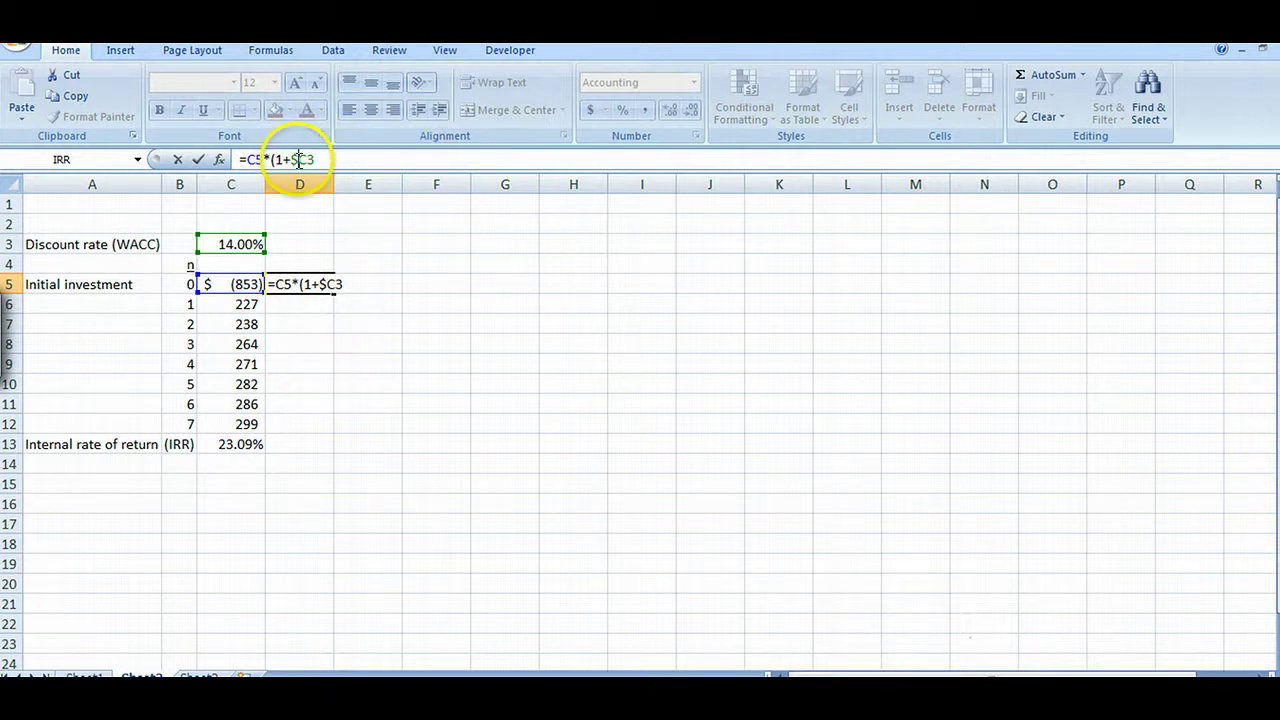
left_click(311, 160)
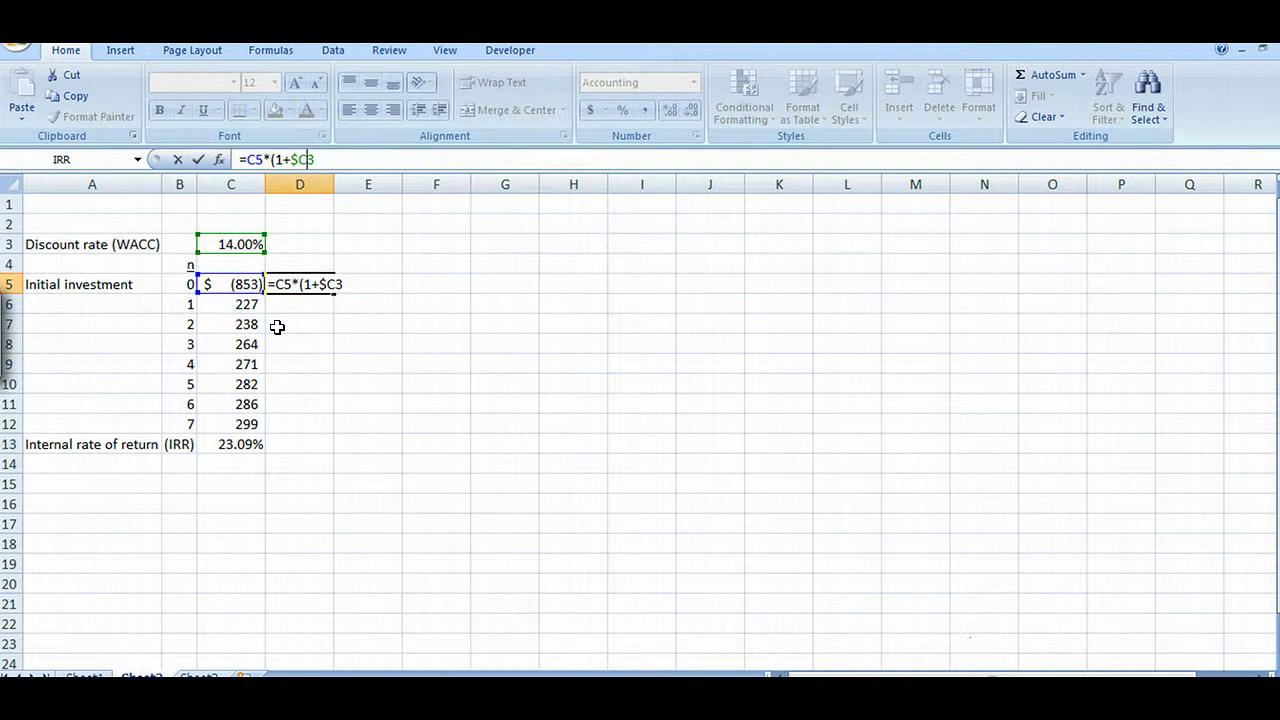
left_click(300, 272)
left_click(179, 285)
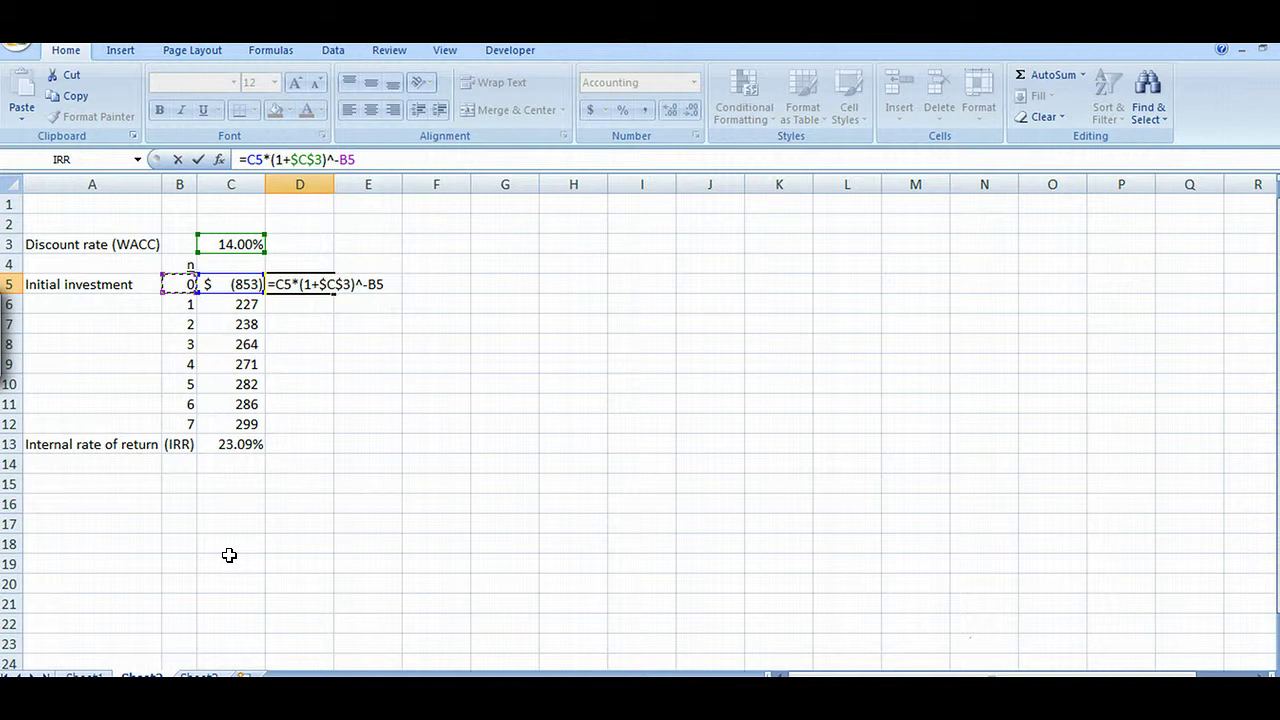
key("Return")
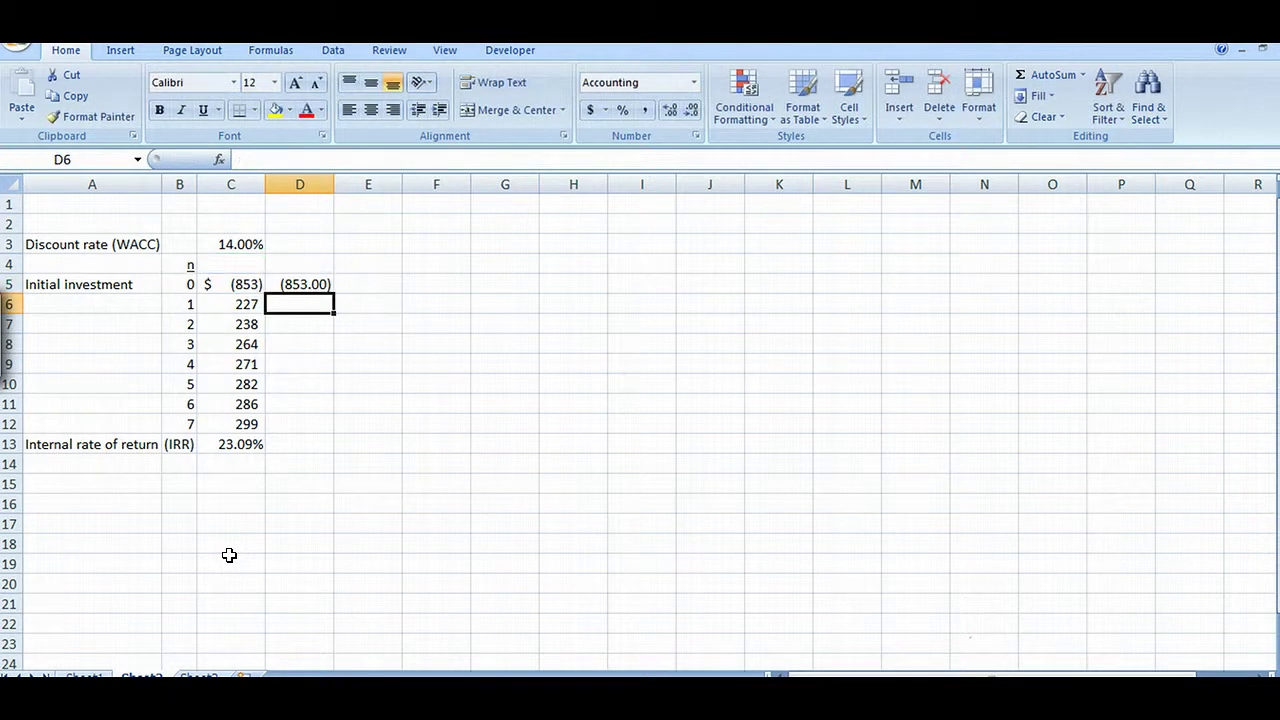
right_click(300, 284)
left_click(205, 318)
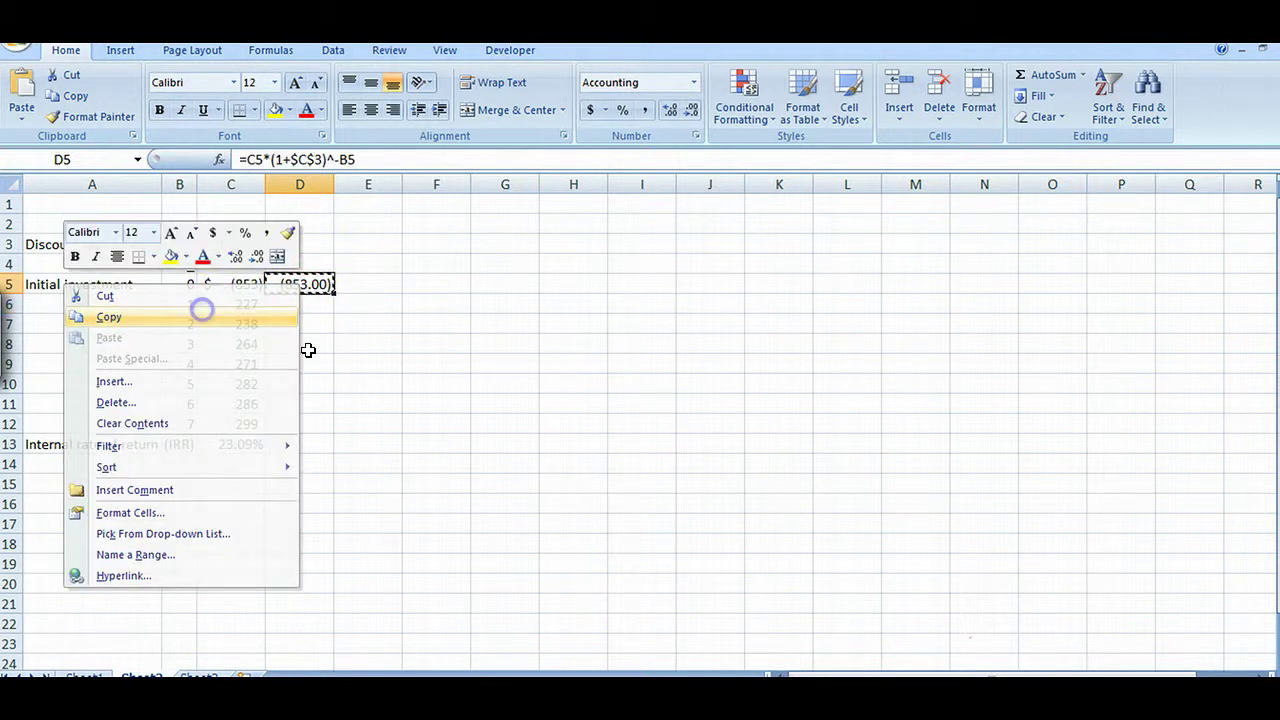
left_click_drag(304, 305, 292, 405)
left_click(318, 305)
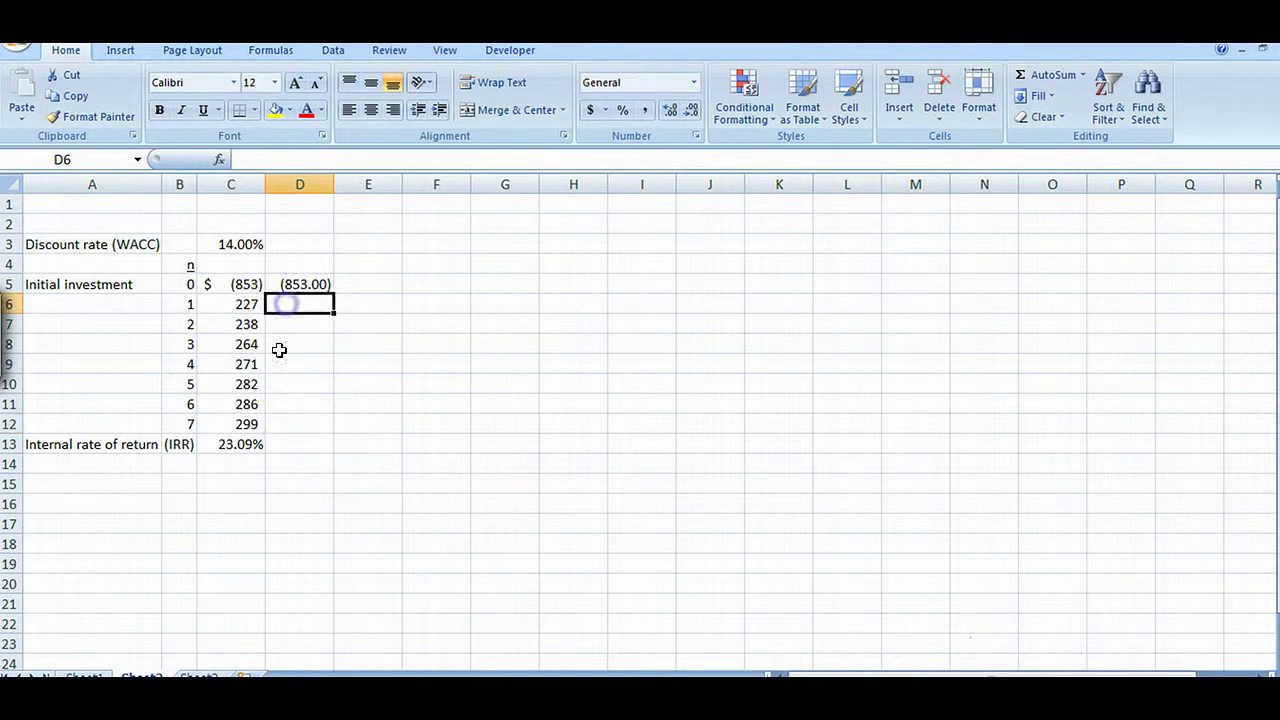
left_click(286, 421, "shift")
Copy the present value formula from D5 into D6:D12 for years 1 to 7.
right_click(300, 284)
left_click(177, 320)
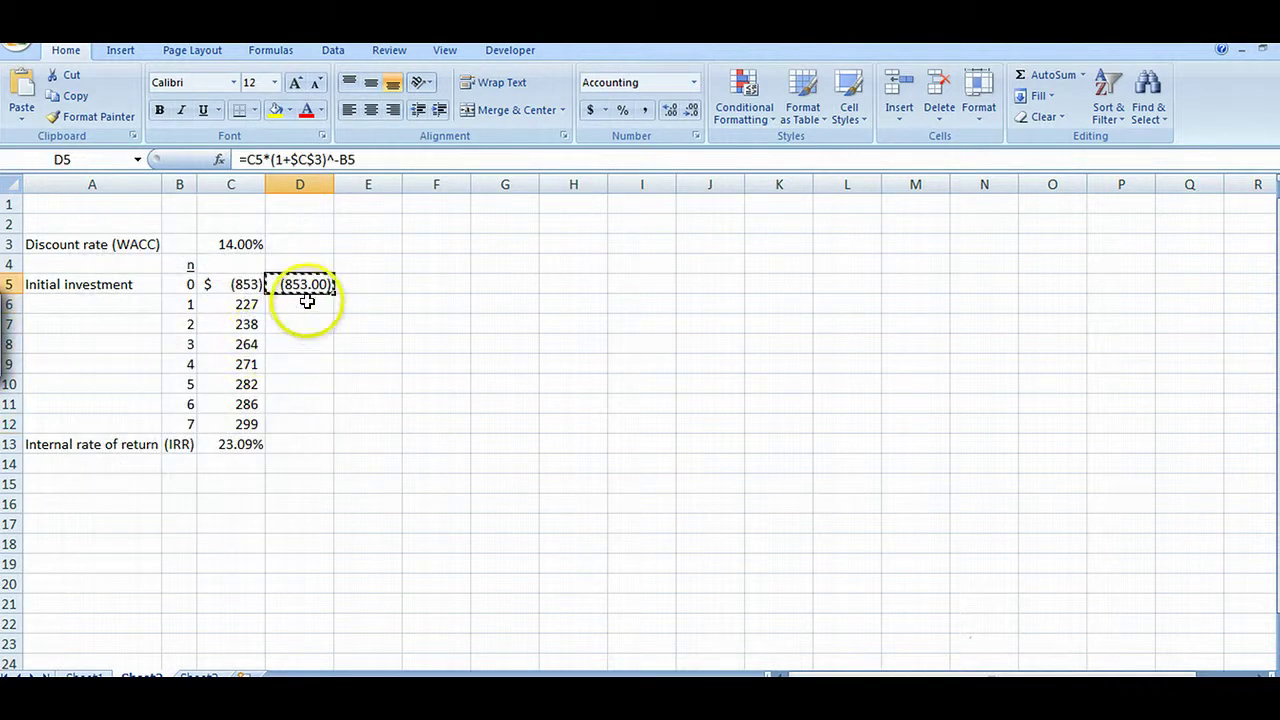
left_click(305, 302)
left_click(298, 420, "shift")
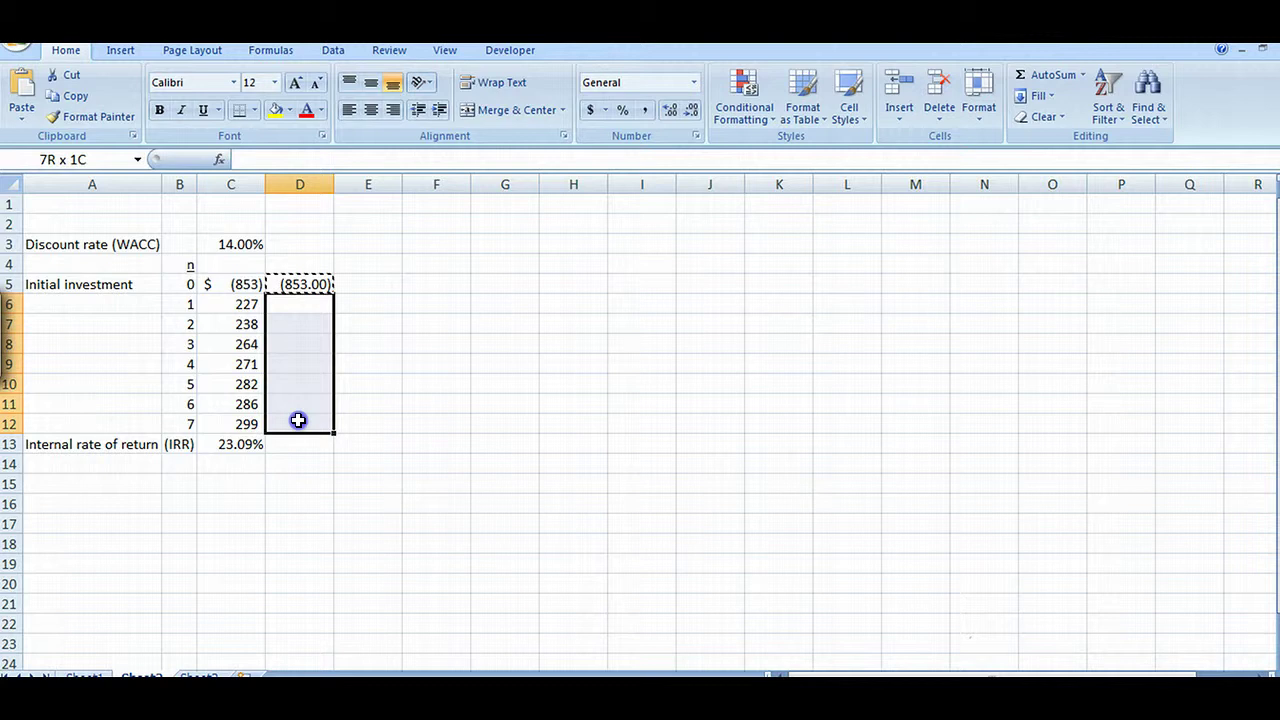
right_click(298, 420)
left_click(128, 172)
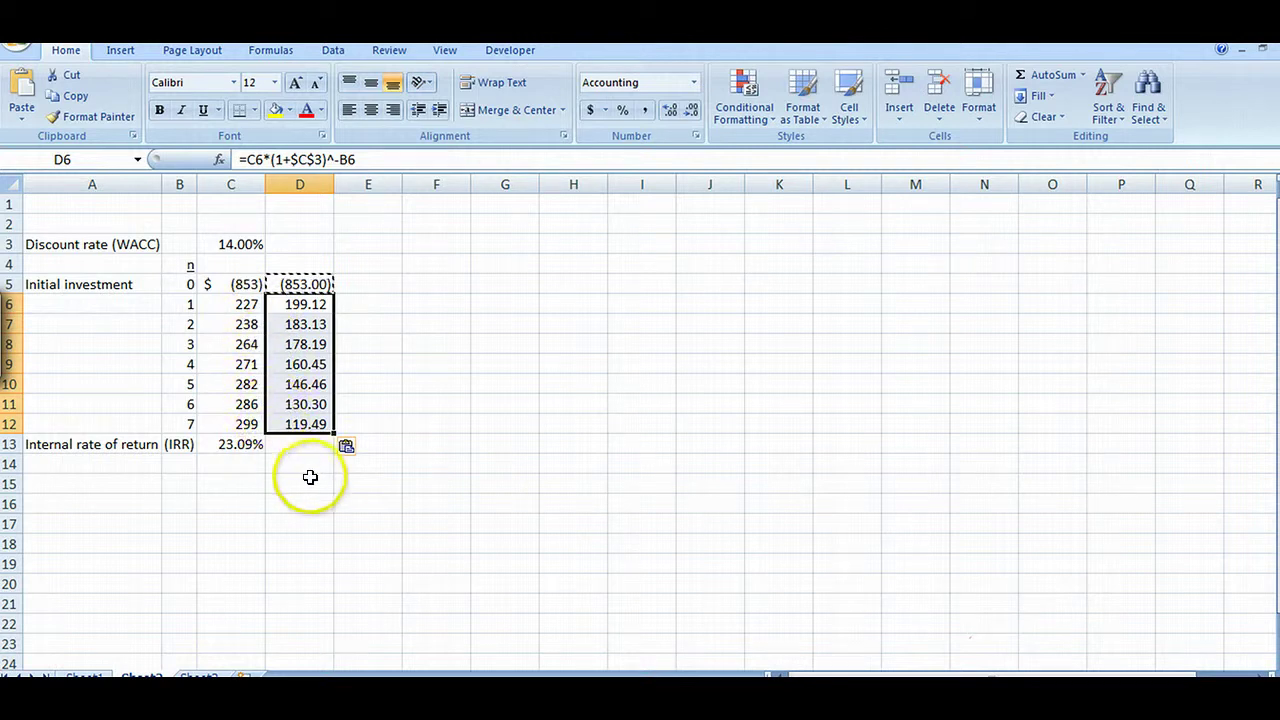
Sum the present values in D5:D12 with AutoSum, placing the total in D13.
left_click(306, 282)
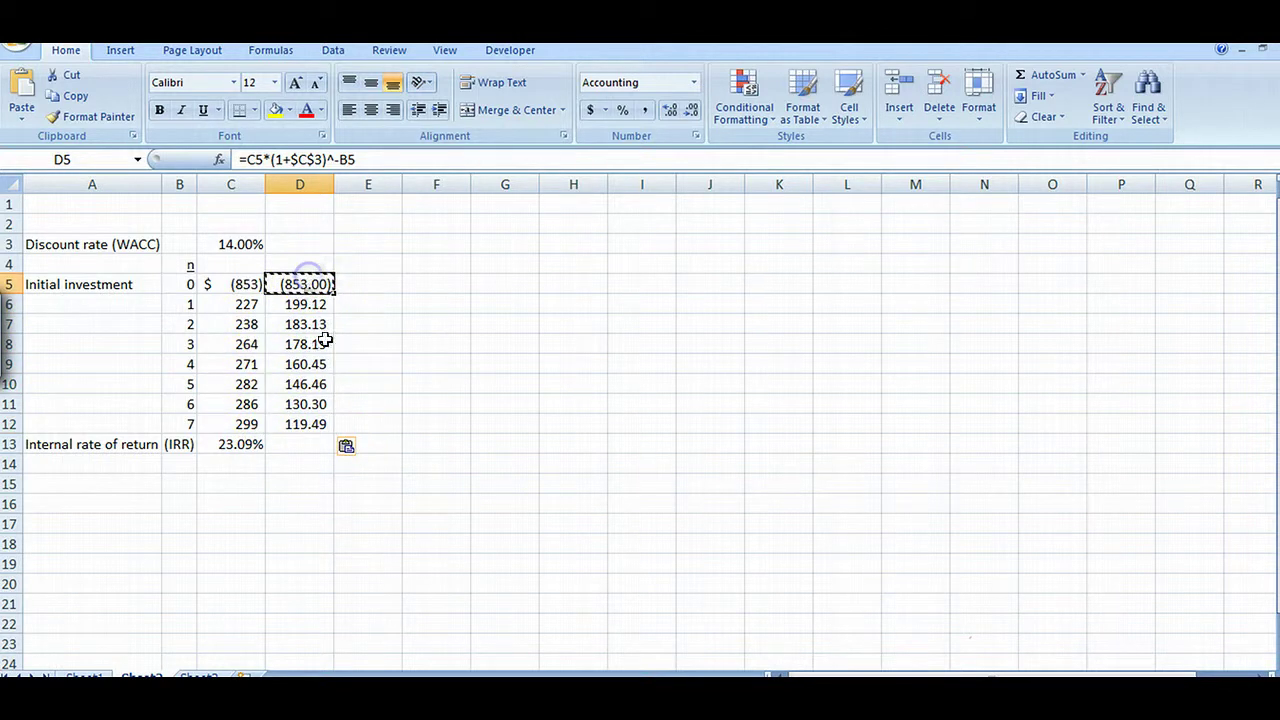
left_click(320, 447, "shift")
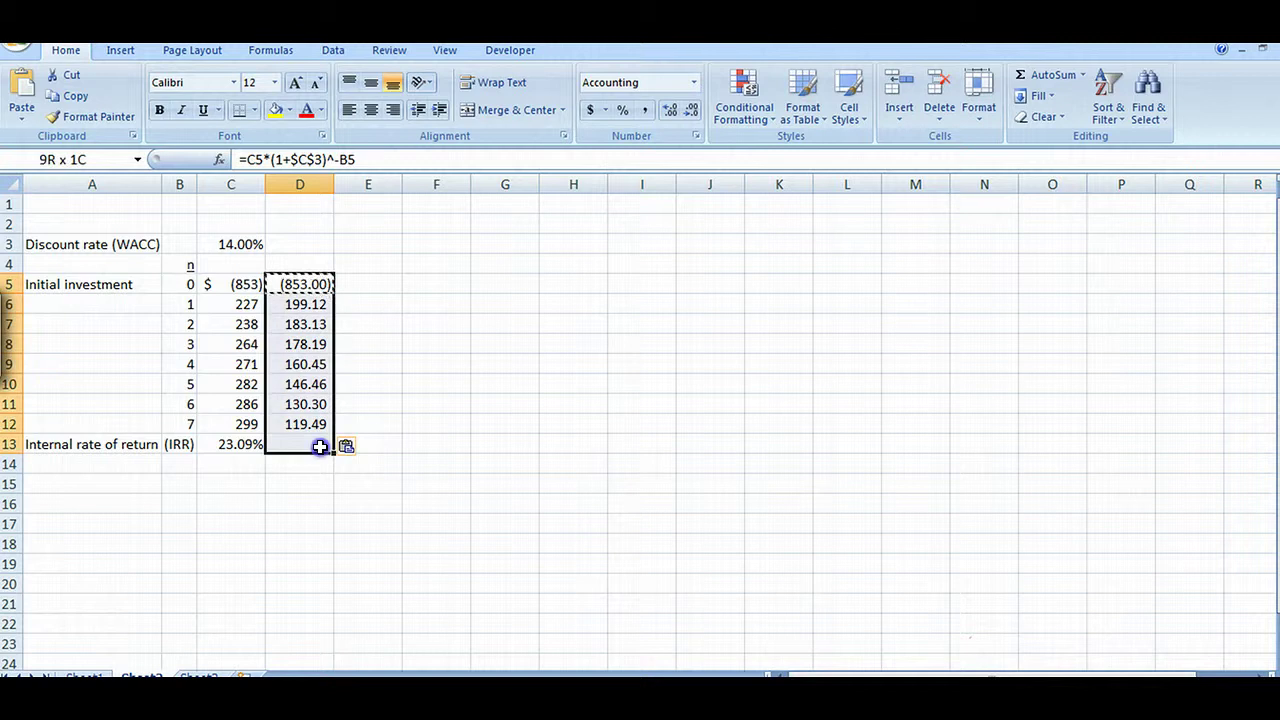
left_click(1067, 77)
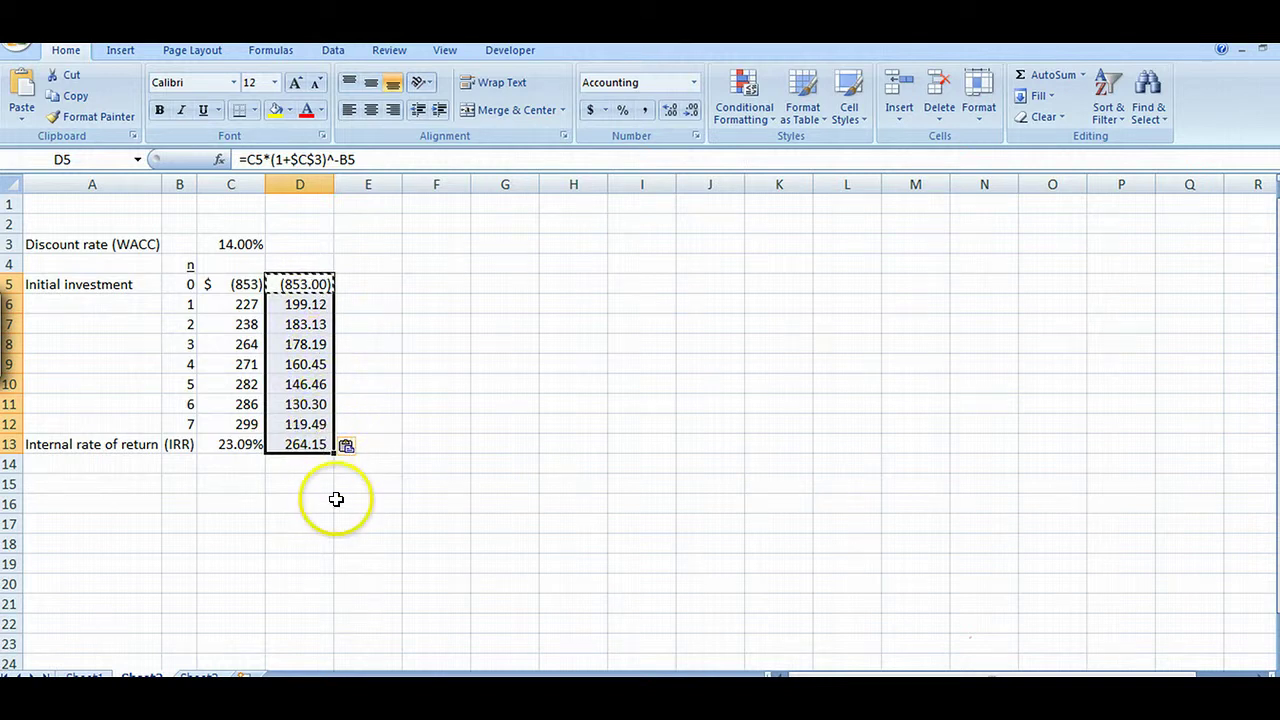
Label the present value total by entering NPV in E13.
left_click(362, 448)
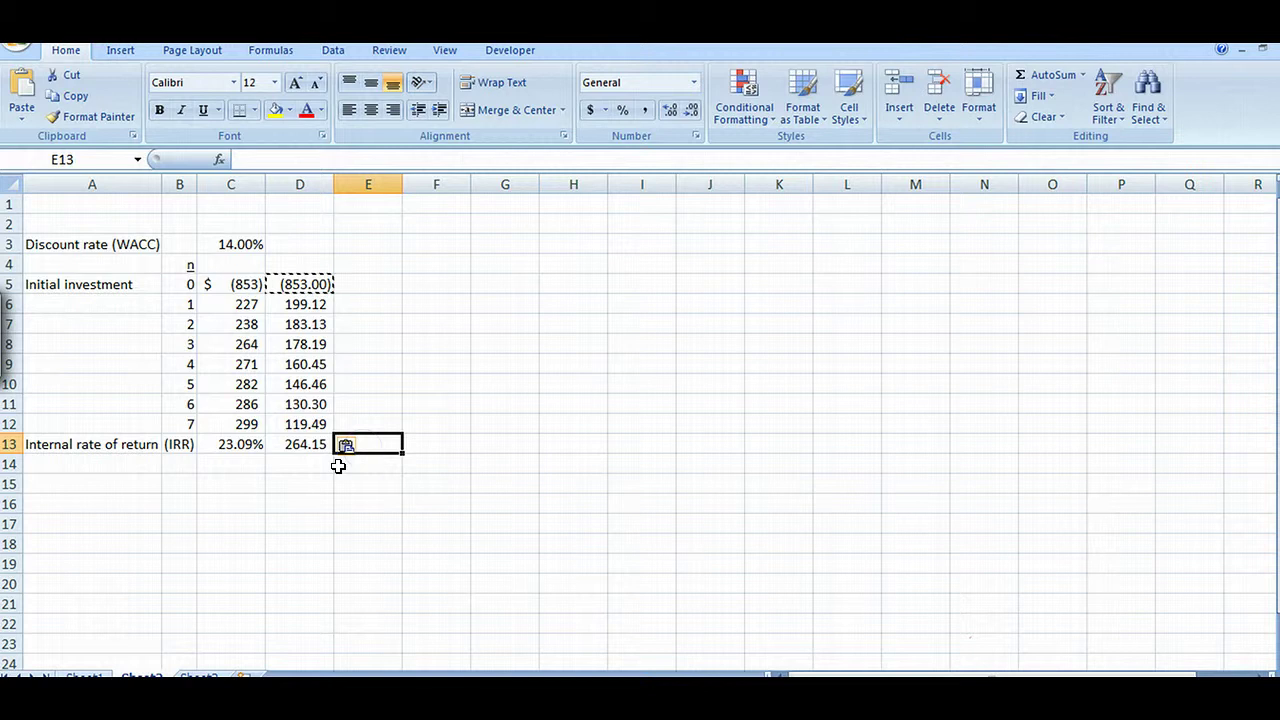
type("NPV")
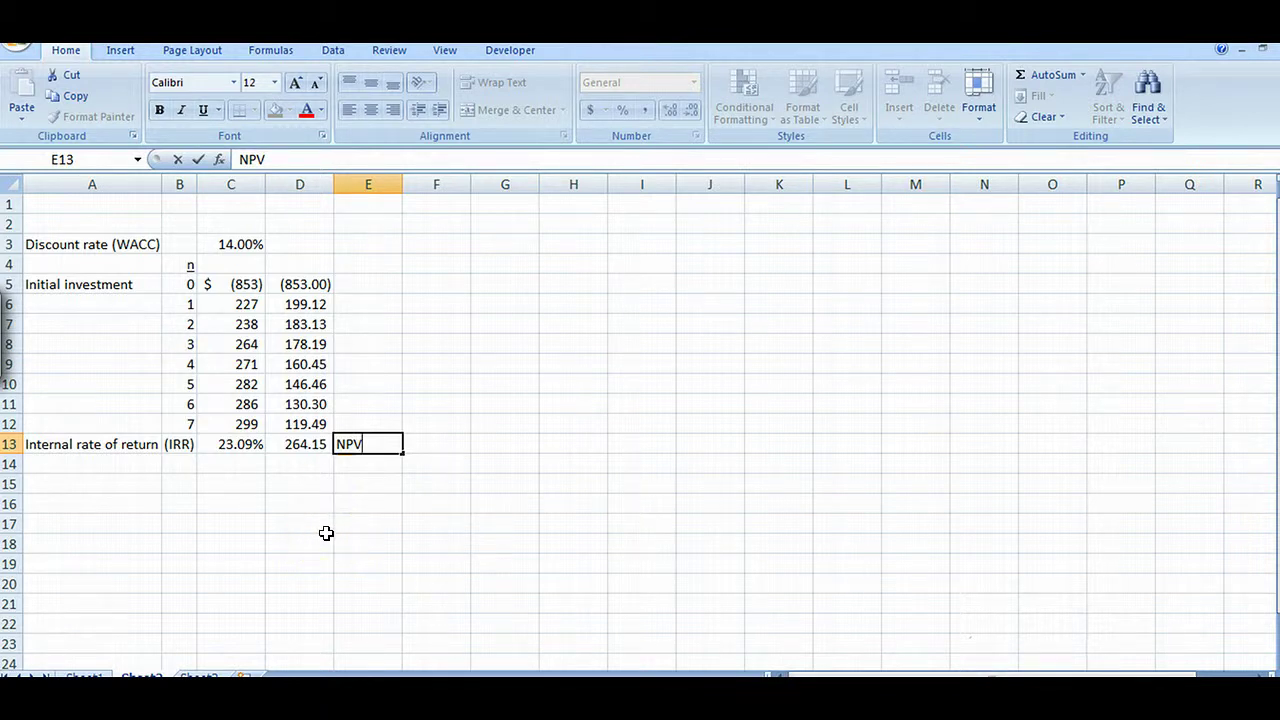
left_click(241, 445)
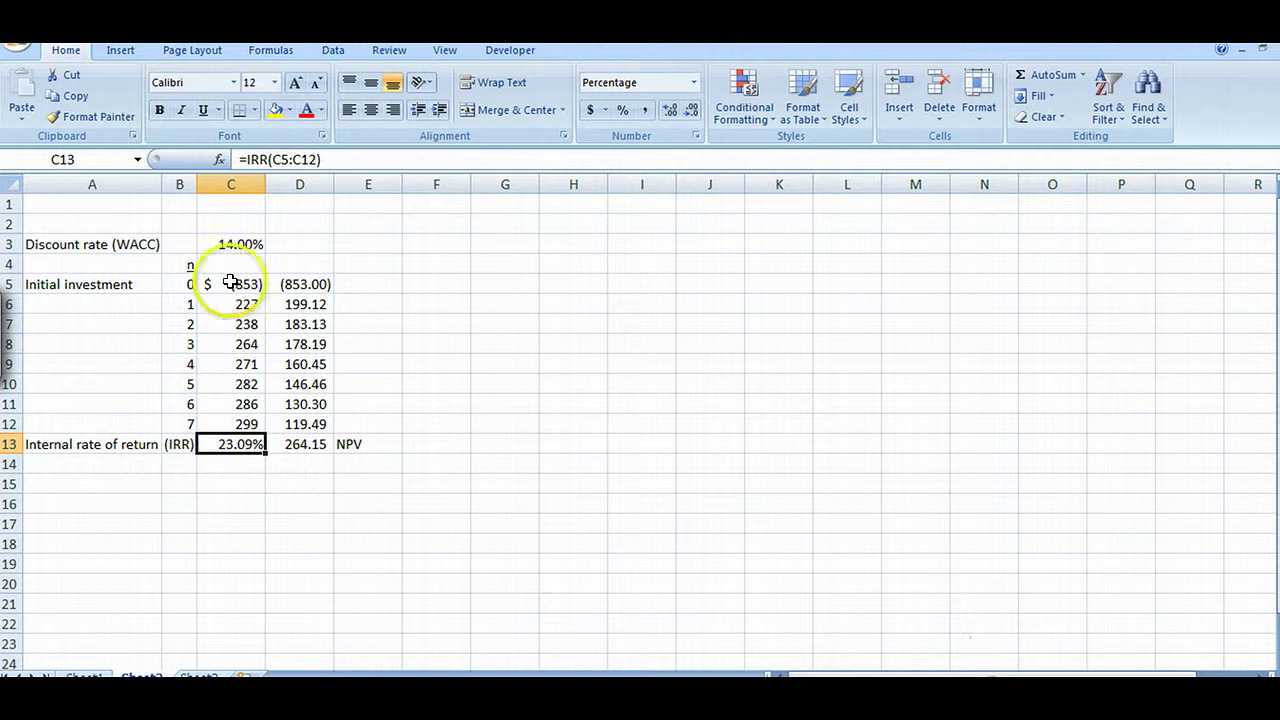
Set the discount rate (WACC) in C3 to 20%.
left_click(218, 238)
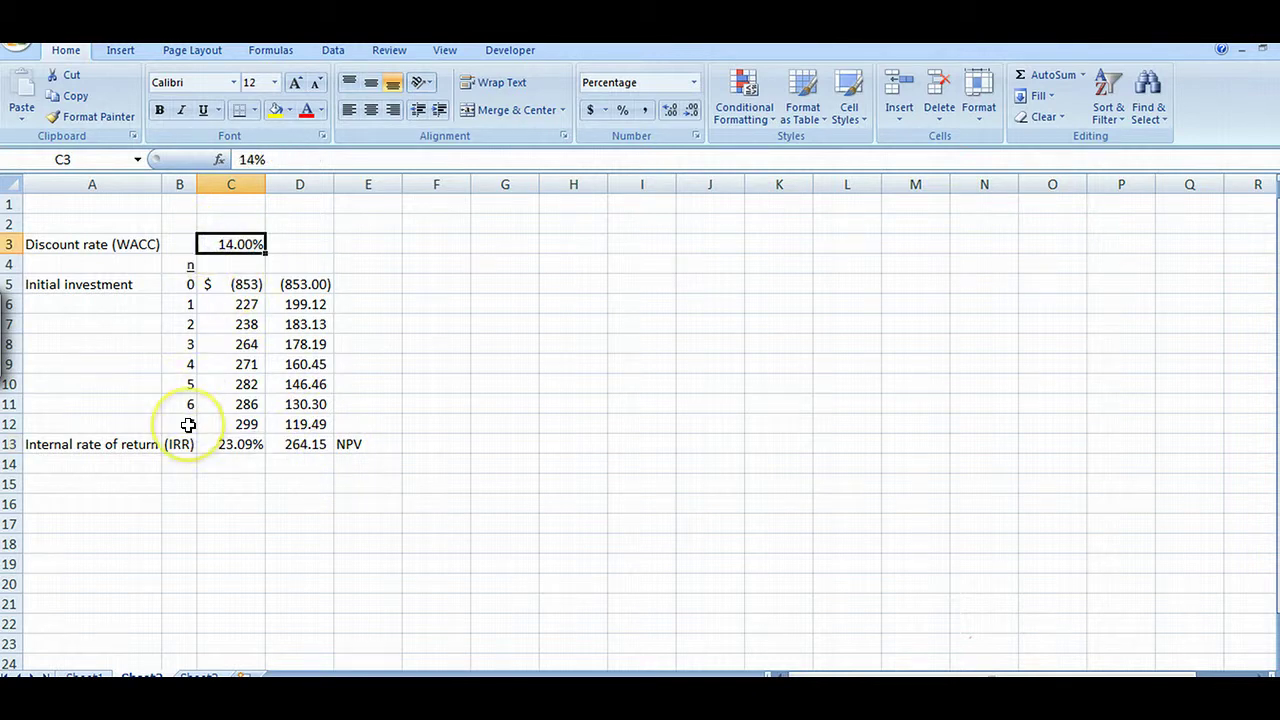
type("20")
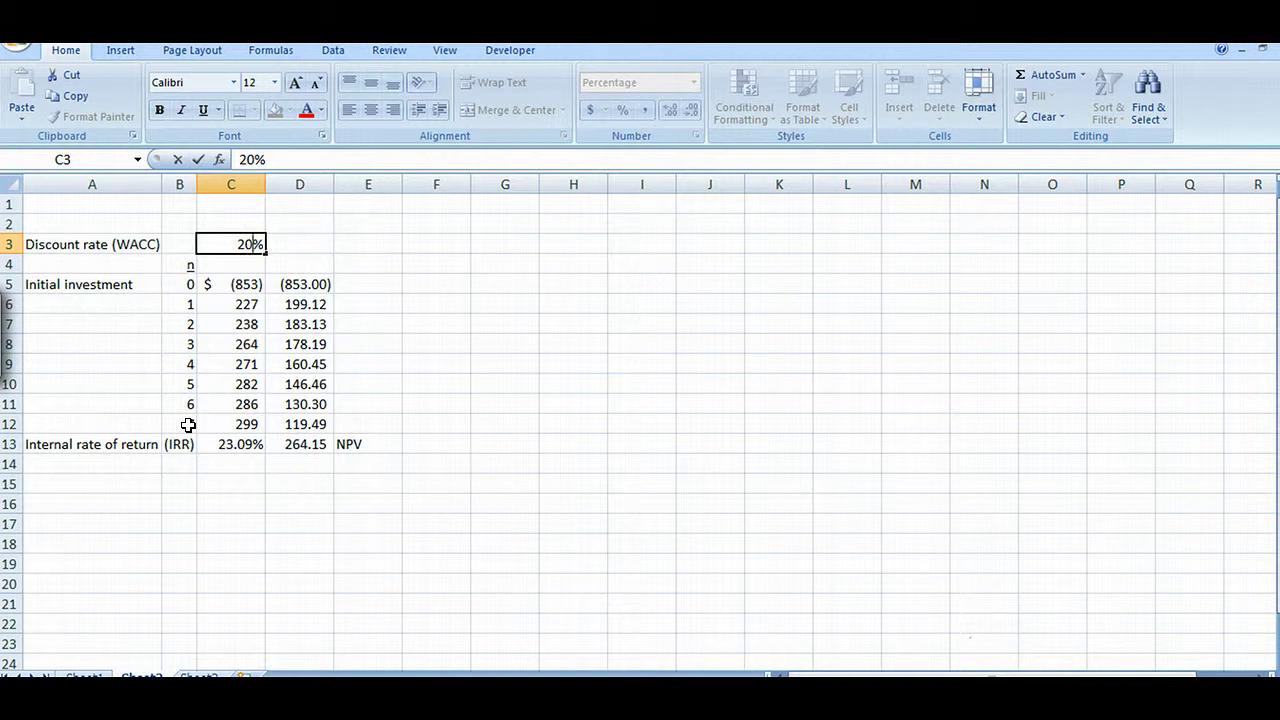
key("Return")
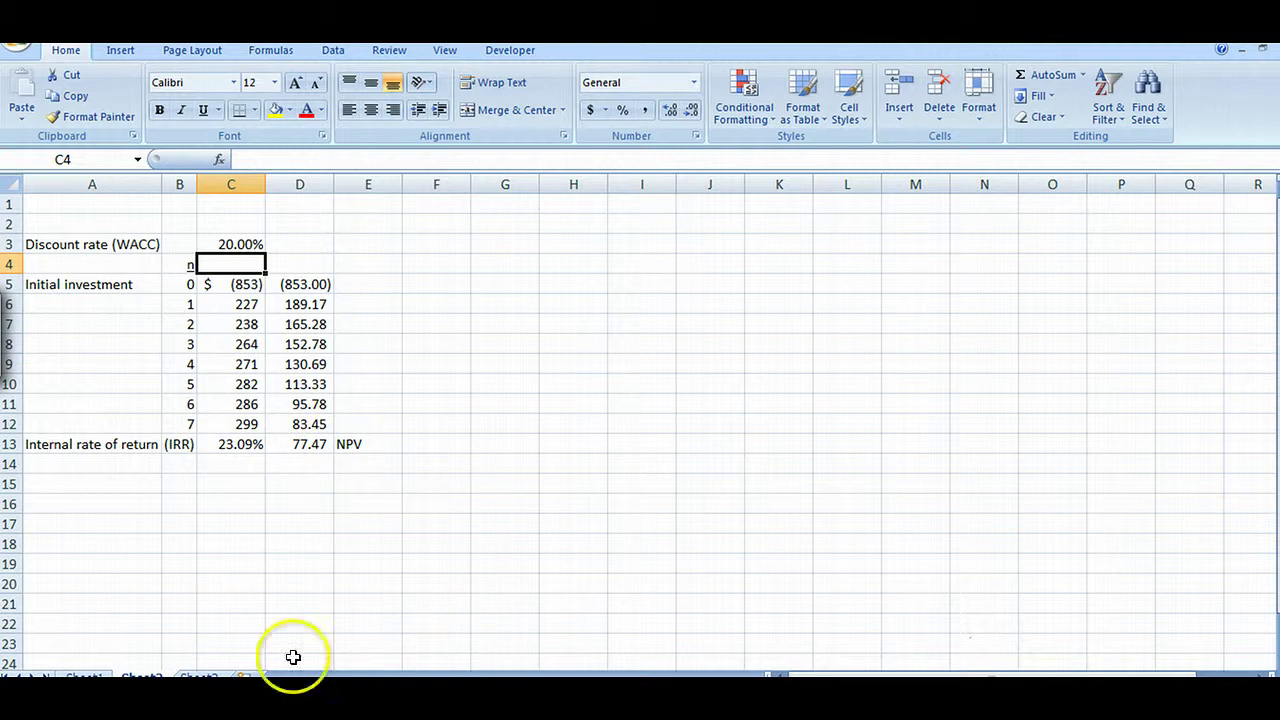
Set the discount rate (WACC) in C3 to 25%.
left_click(233, 245)
type("25")
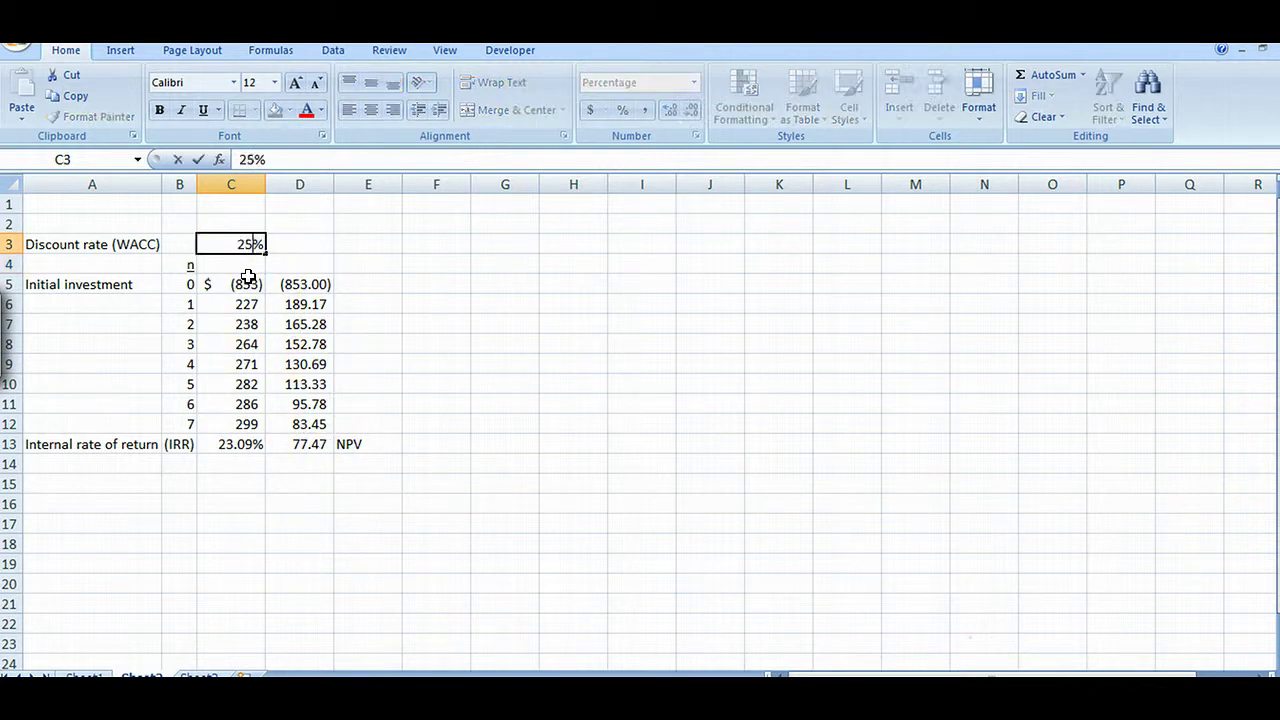
key("Return")
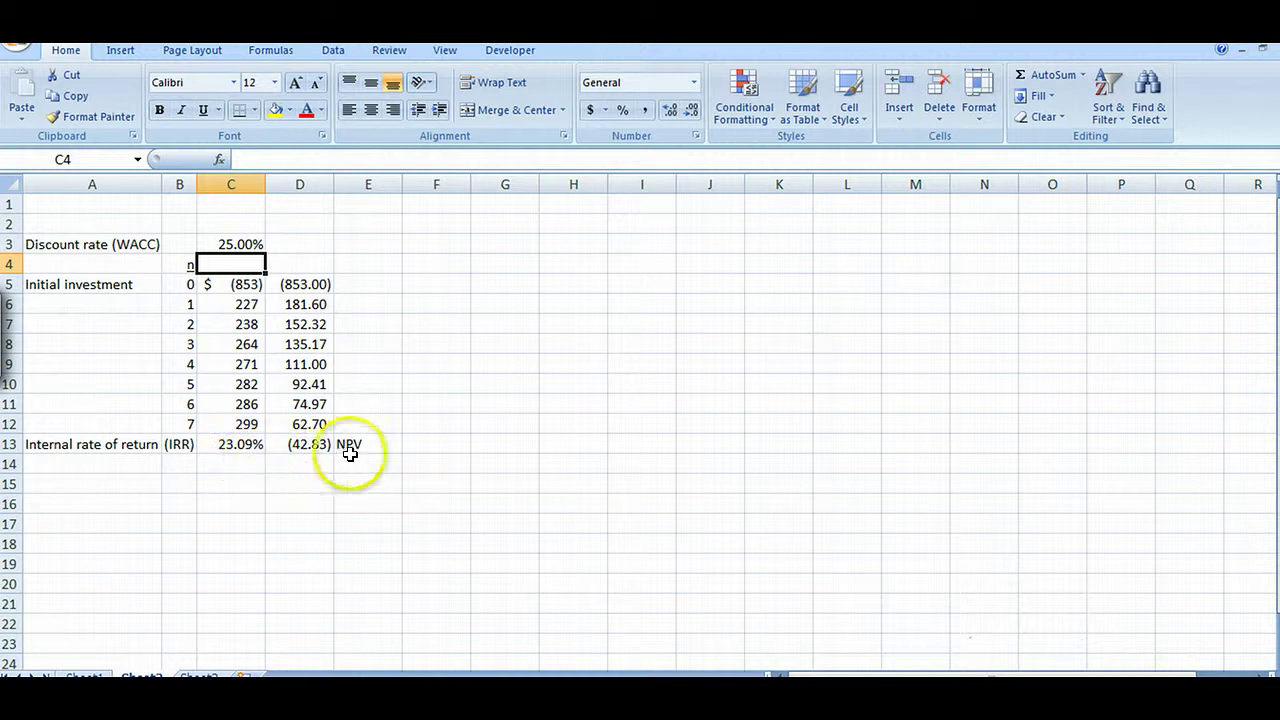
Set the discount rate (WACC) in C3 to 23.09%, matching the calculated IRR.
left_click(240, 243)
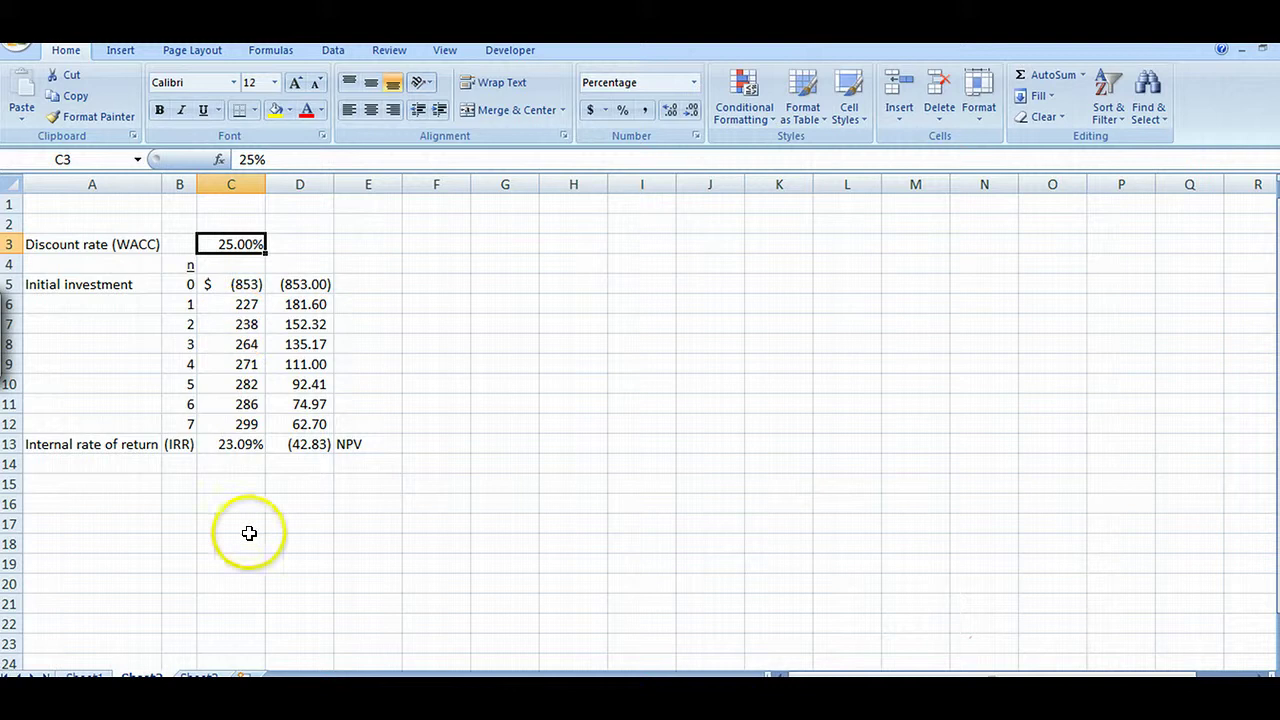
type("23")
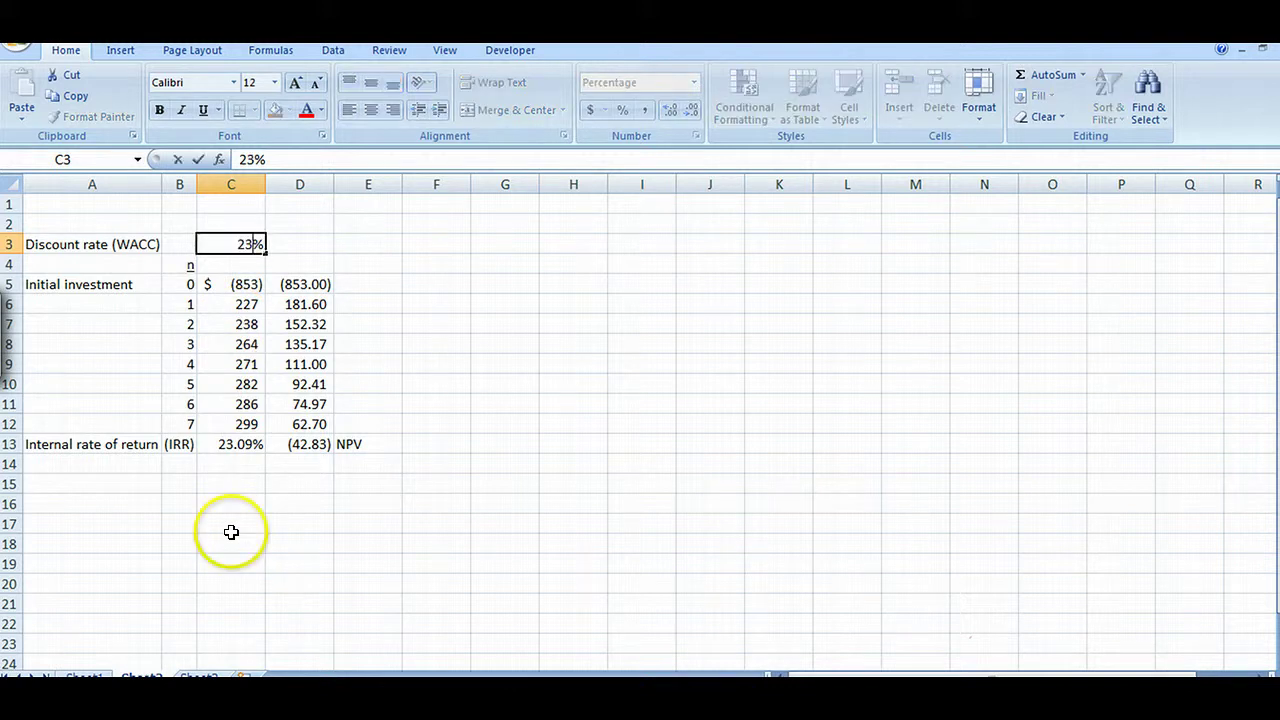
type(".09+")
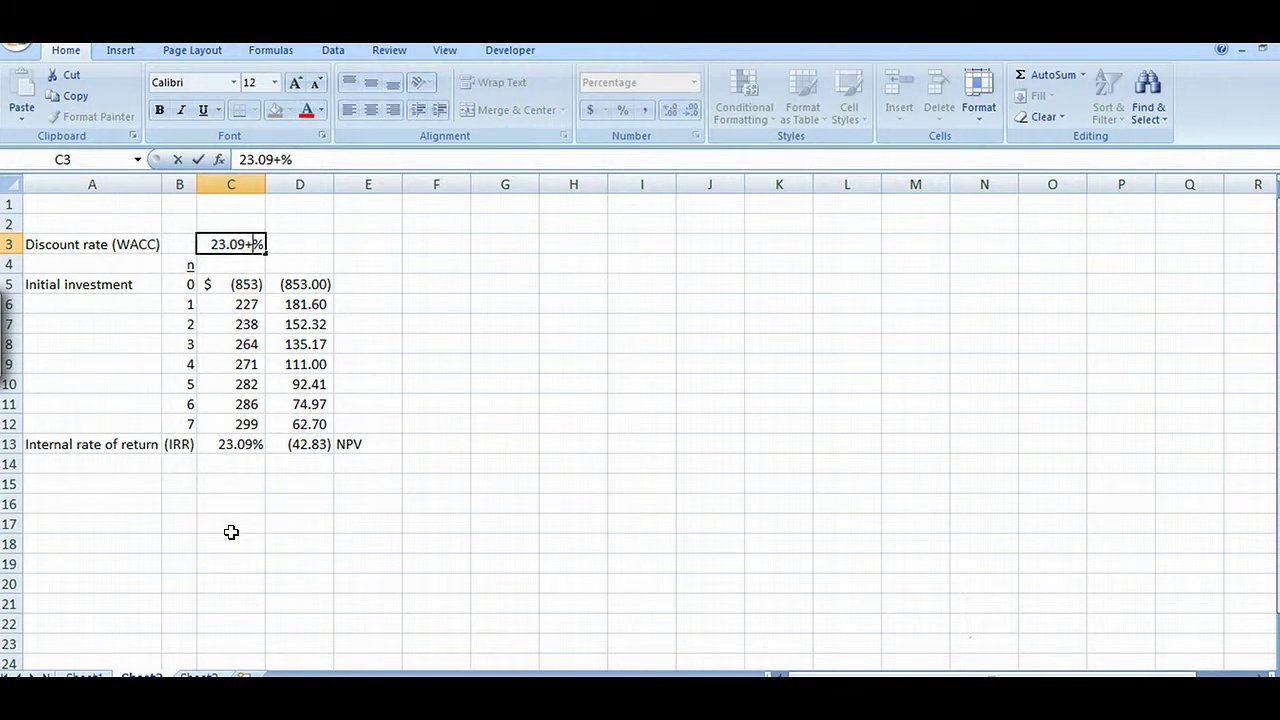
key("BackSpace")
key("Return")
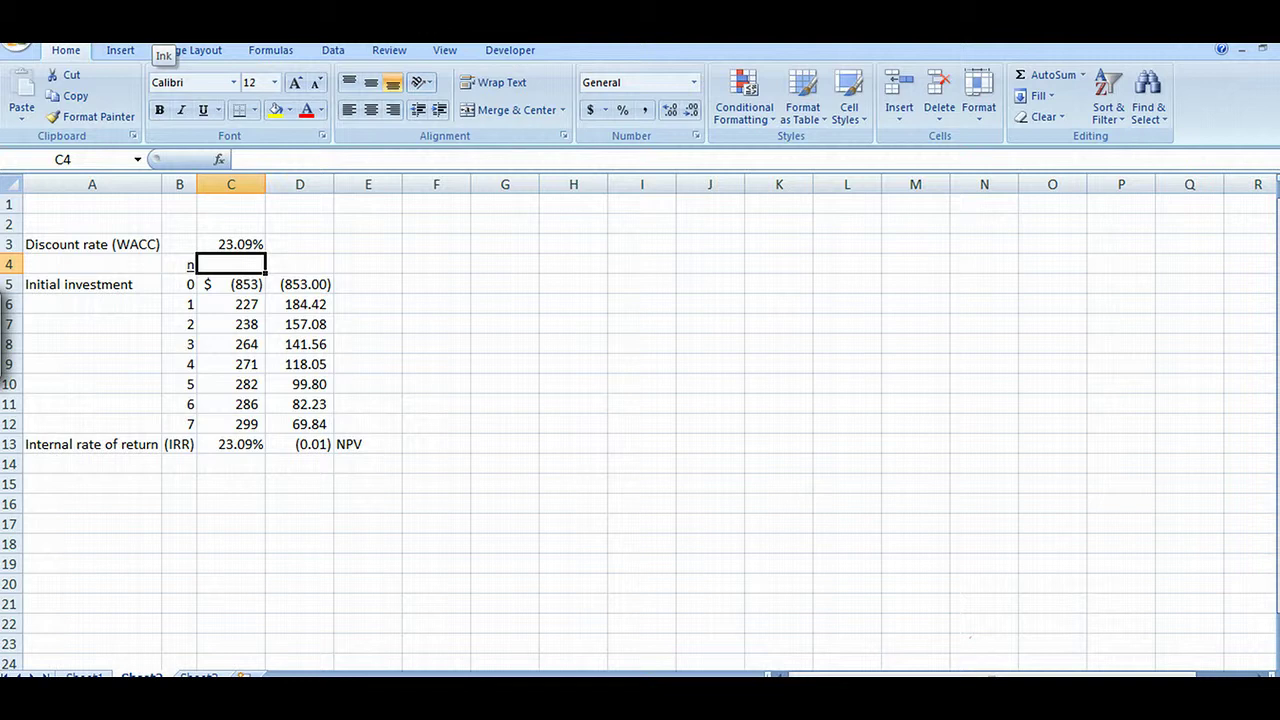
Handwrite the formula Σ CF0-n / (1 + IRR)^0-n in red felt tip ink across the empty cells around F1:J4.
left_click(158, 40)
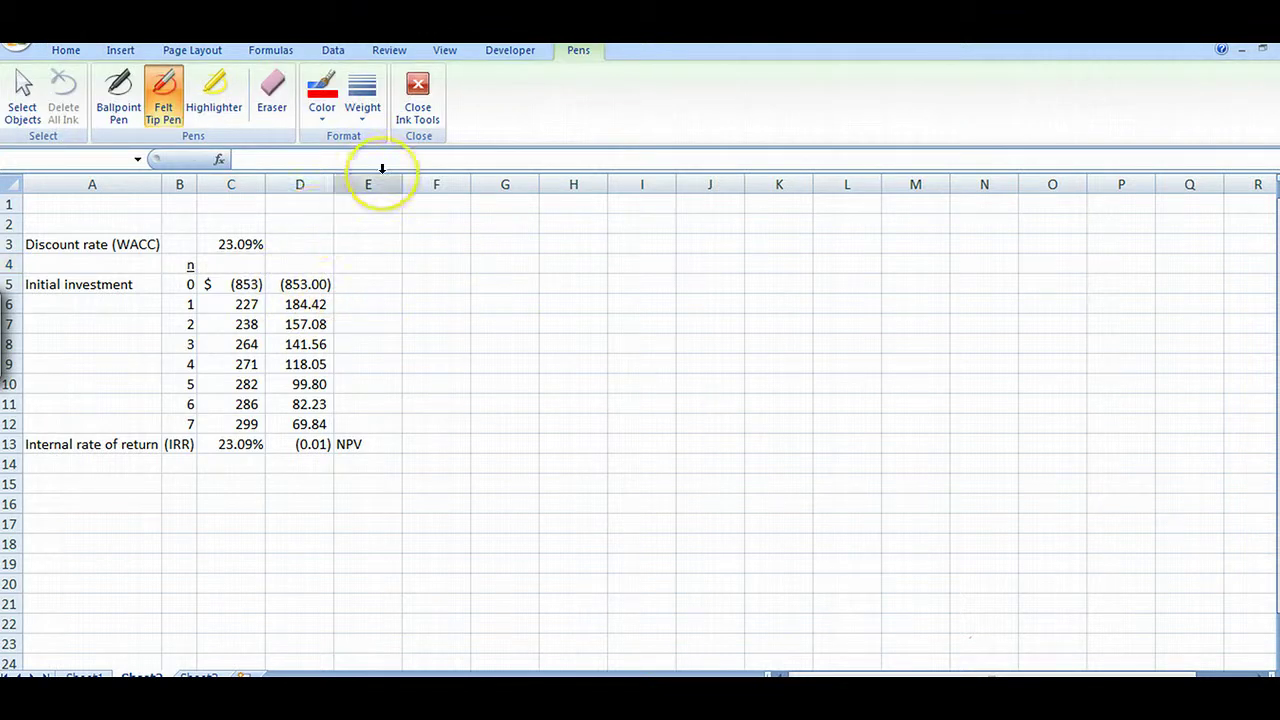
left_click(418, 87)
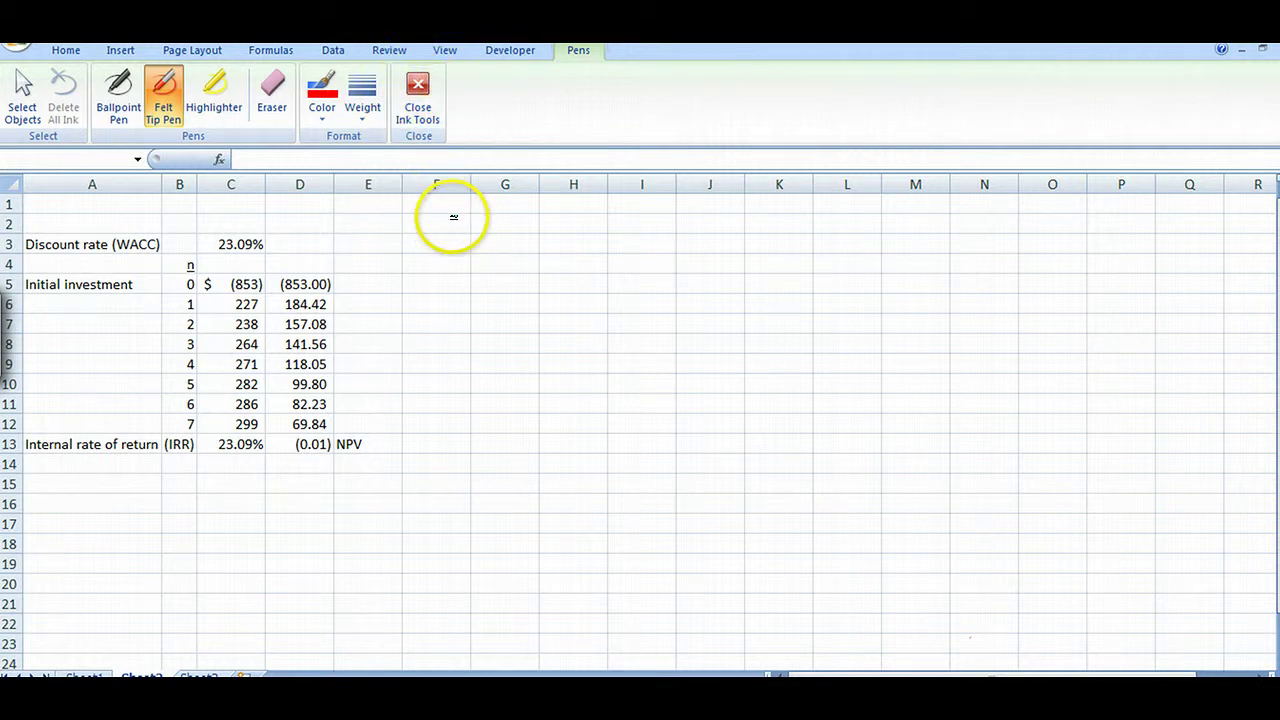
mouse_move(462, 225)
left_mouse_down()
mouse_move(429, 221)
mouse_move(439, 245)
mouse_move(474, 250)
left_mouse_up()
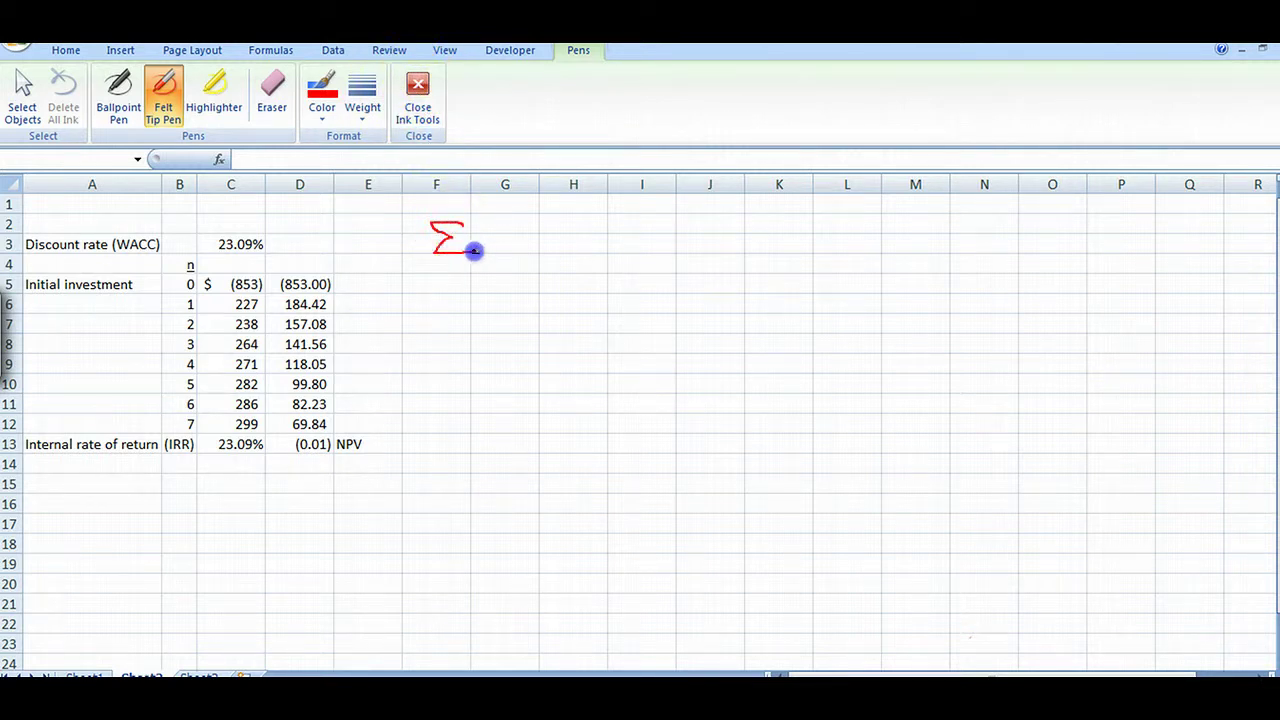
left_click_drag(506, 210, 508, 226)
mouse_move(524, 207)
left_mouse_down()
mouse_move(520, 227)
mouse_move(535, 205)
mouse_move(541, 229)
mouse_move(589, 229)
left_mouse_up()
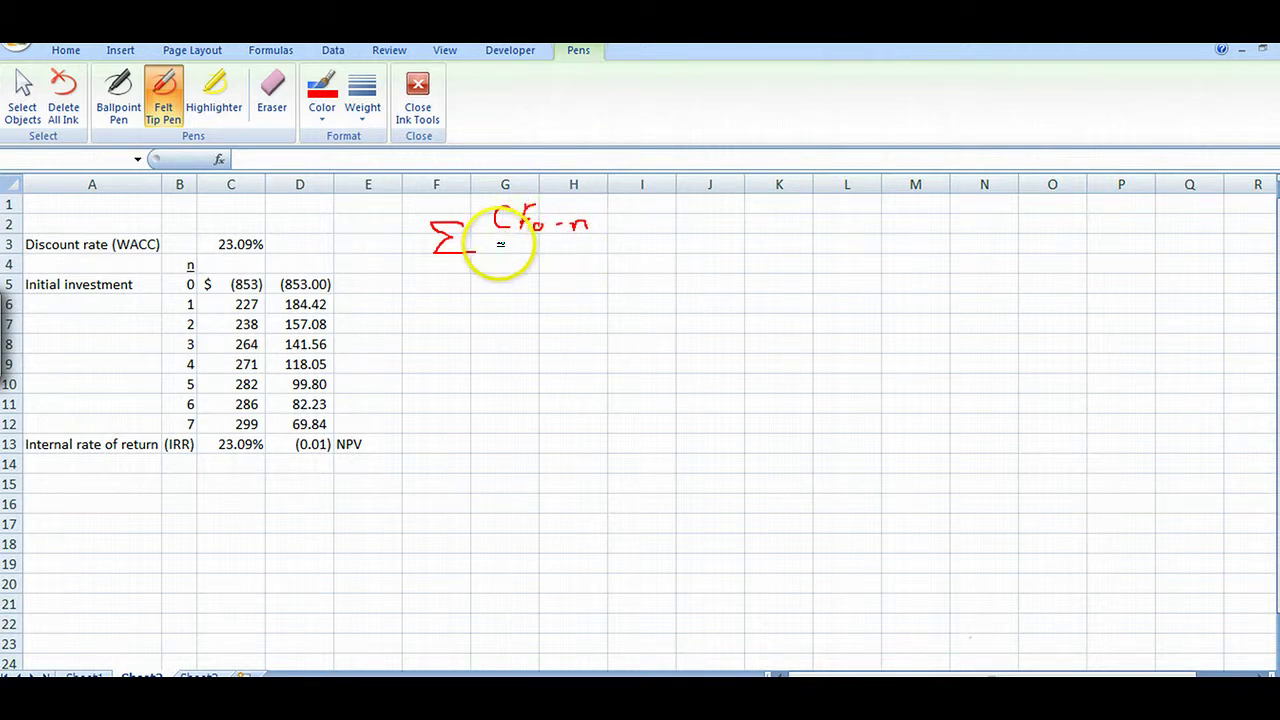
left_click_drag(496, 240, 591, 240)
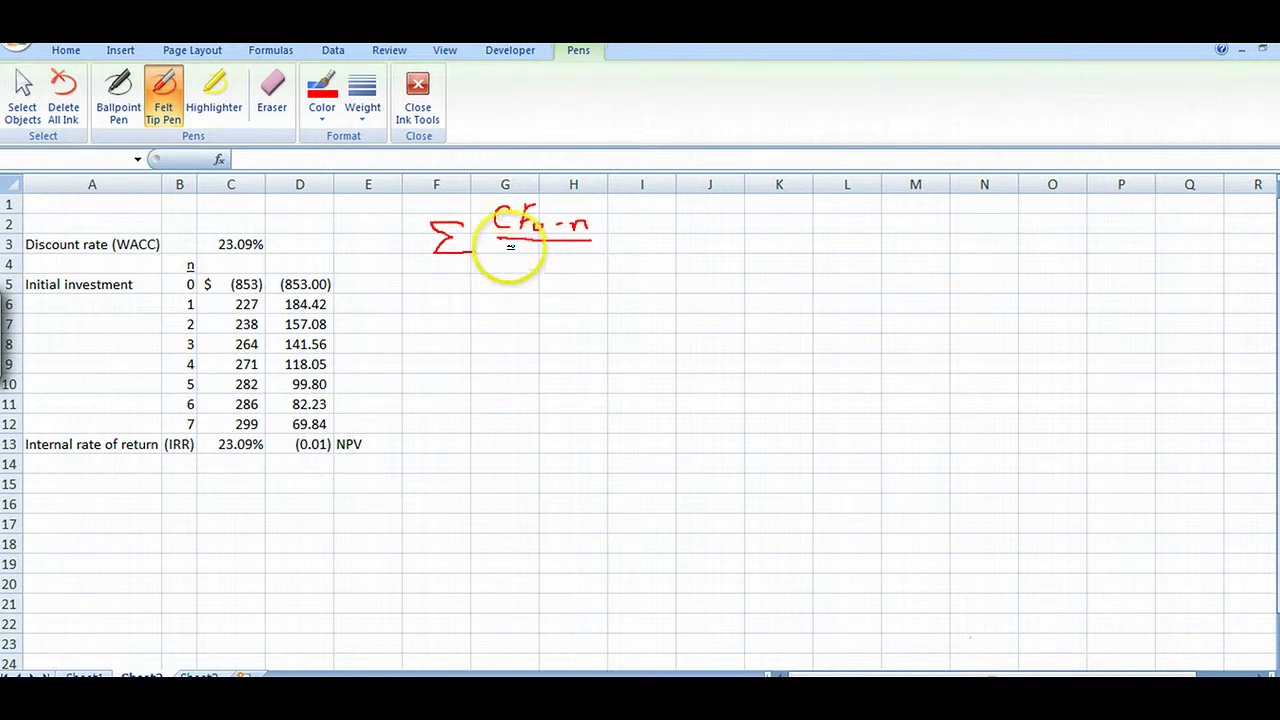
mouse_move(507, 251)
left_mouse_down()
mouse_move(505, 270)
mouse_move(552, 258)
left_mouse_up()
mouse_move(546, 252)
left_mouse_down()
mouse_move(546, 265)
mouse_move(589, 266)
mouse_move(593, 254)
mouse_move(624, 269)
mouse_move(640, 246)
mouse_move(672, 256)
left_mouse_up()
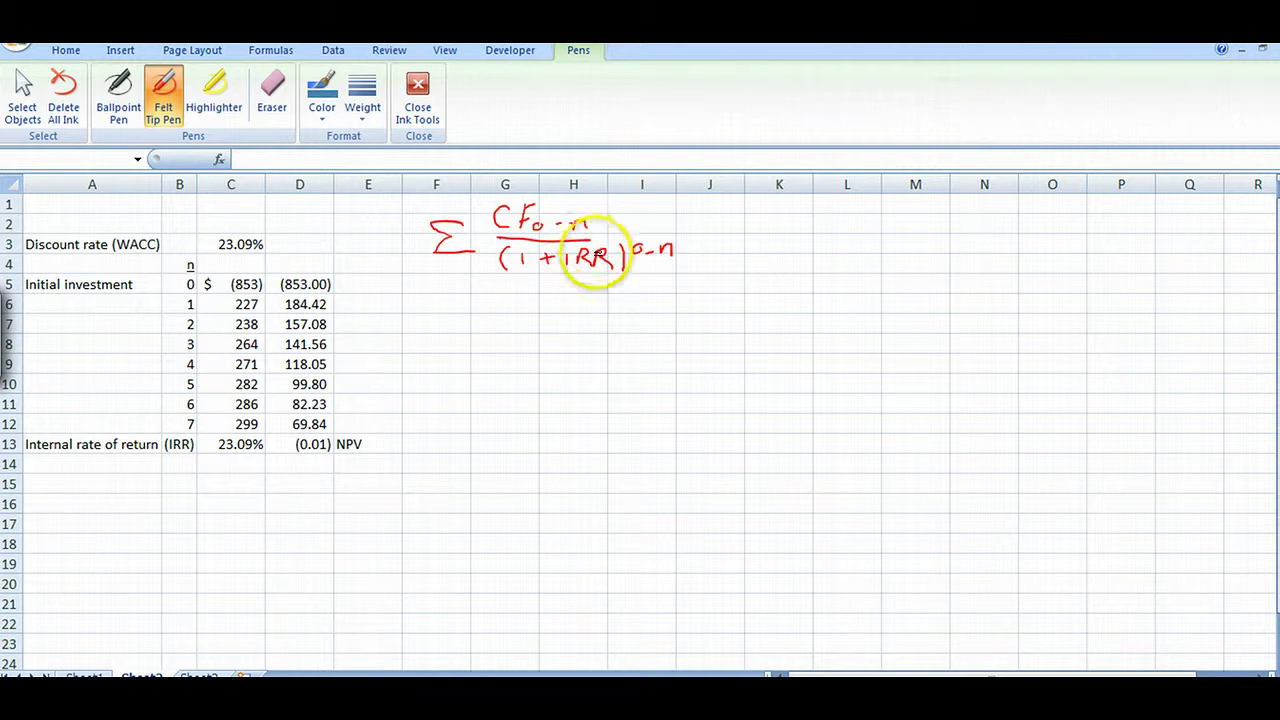
Circle IRR in the handwritten formula in blue ink and complete the equation with = 0 = NPV.
left_click(597, 256)
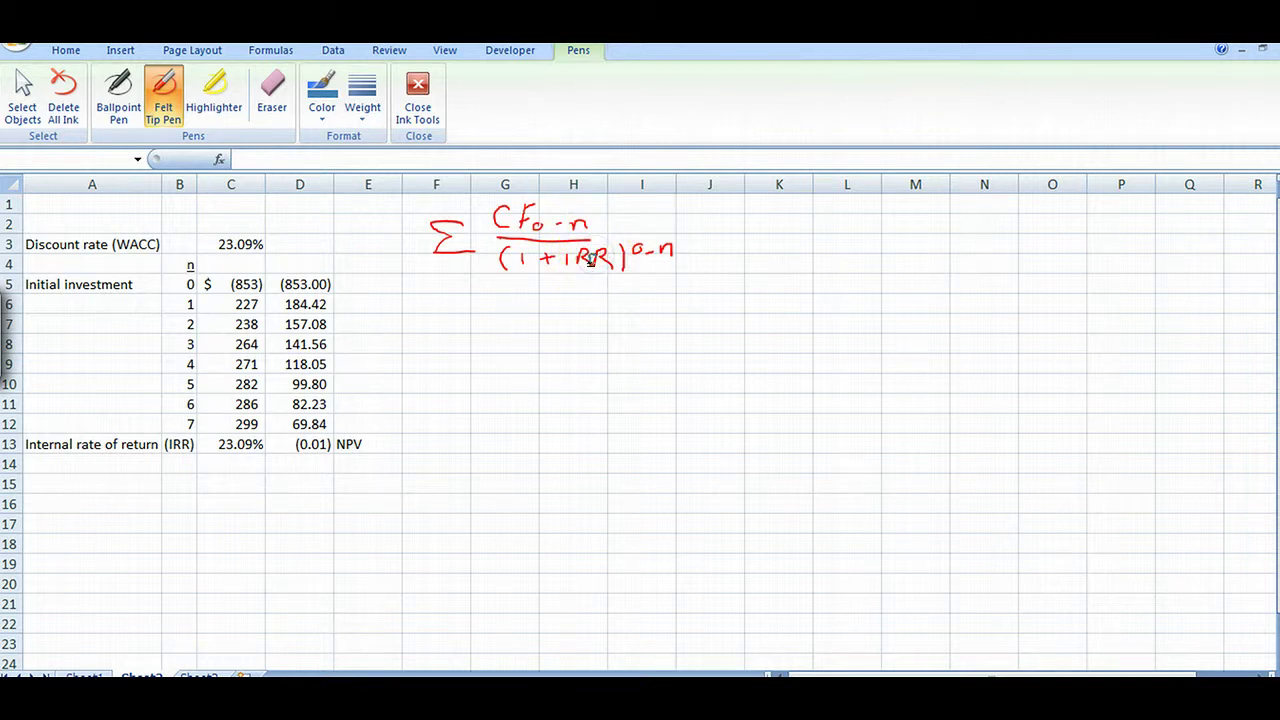
mouse_move(600, 245)
left_mouse_down()
mouse_move(552, 262)
mouse_move(620, 266)
mouse_move(622, 250)
mouse_move(580, 240)
left_mouse_up()
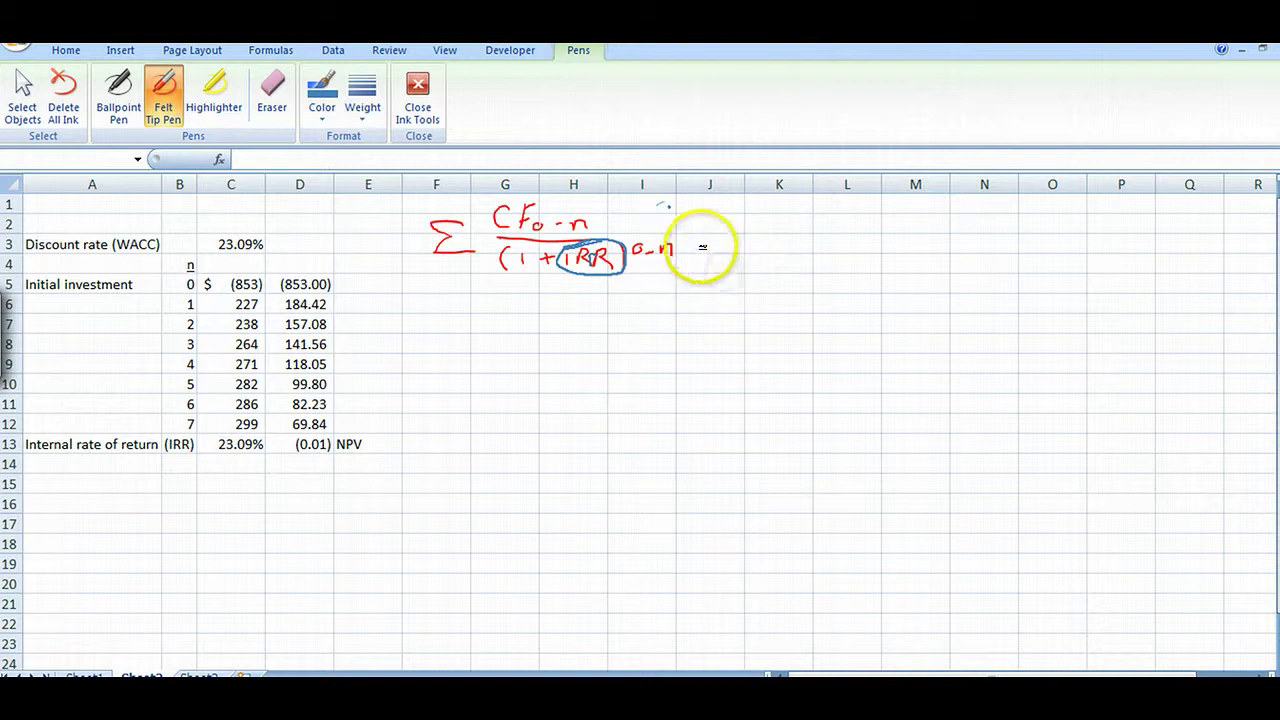
mouse_move(699, 244)
left_mouse_down()
mouse_move(743, 255)
mouse_move(750, 236)
mouse_move(792, 251)
mouse_move(838, 236)
mouse_move(866, 258)
mouse_move(876, 237)
left_mouse_up()
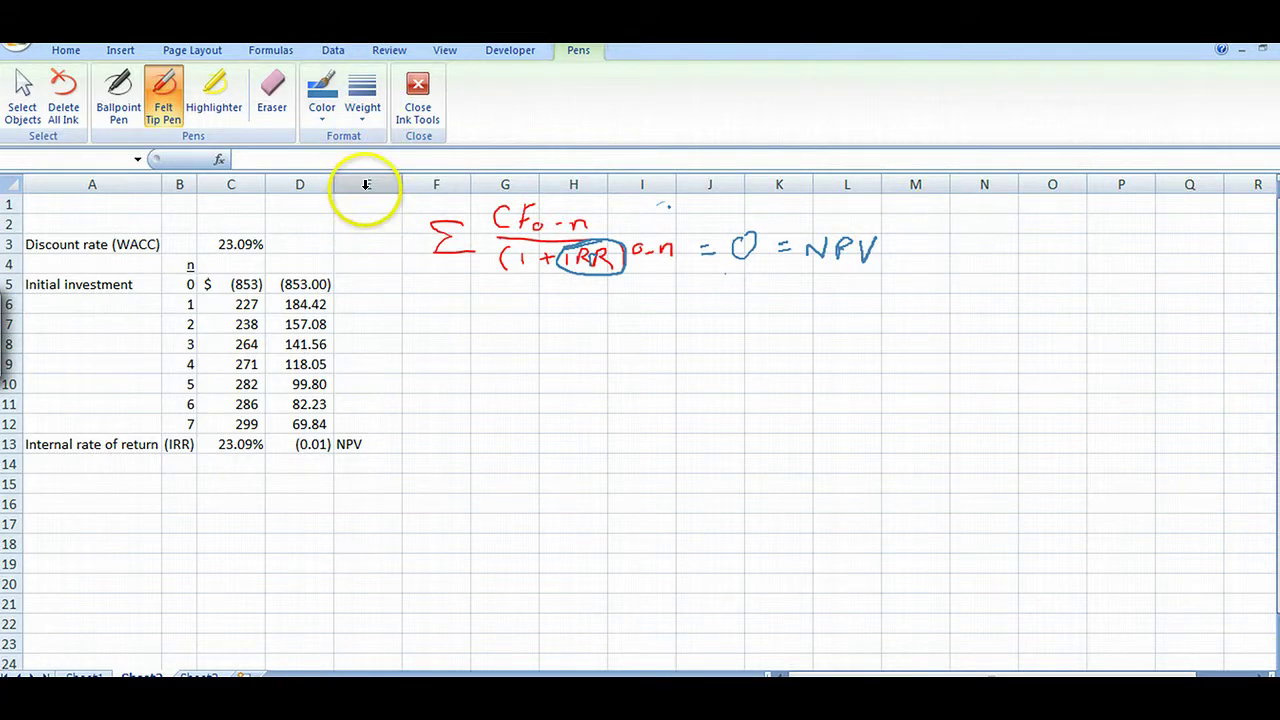
Handwrite the future value formula FV = PV(1+r)^n in blue ink beneath the IRR equation.
left_click_drag(441, 291, 440, 320)
left_click_drag(440, 290, 462, 288)
left_click_drag(441, 305, 455, 304)
left_click_drag(481, 296, 503, 296)
left_click_drag(530, 302, 544, 300)
left_click_drag(530, 310, 632, 290)
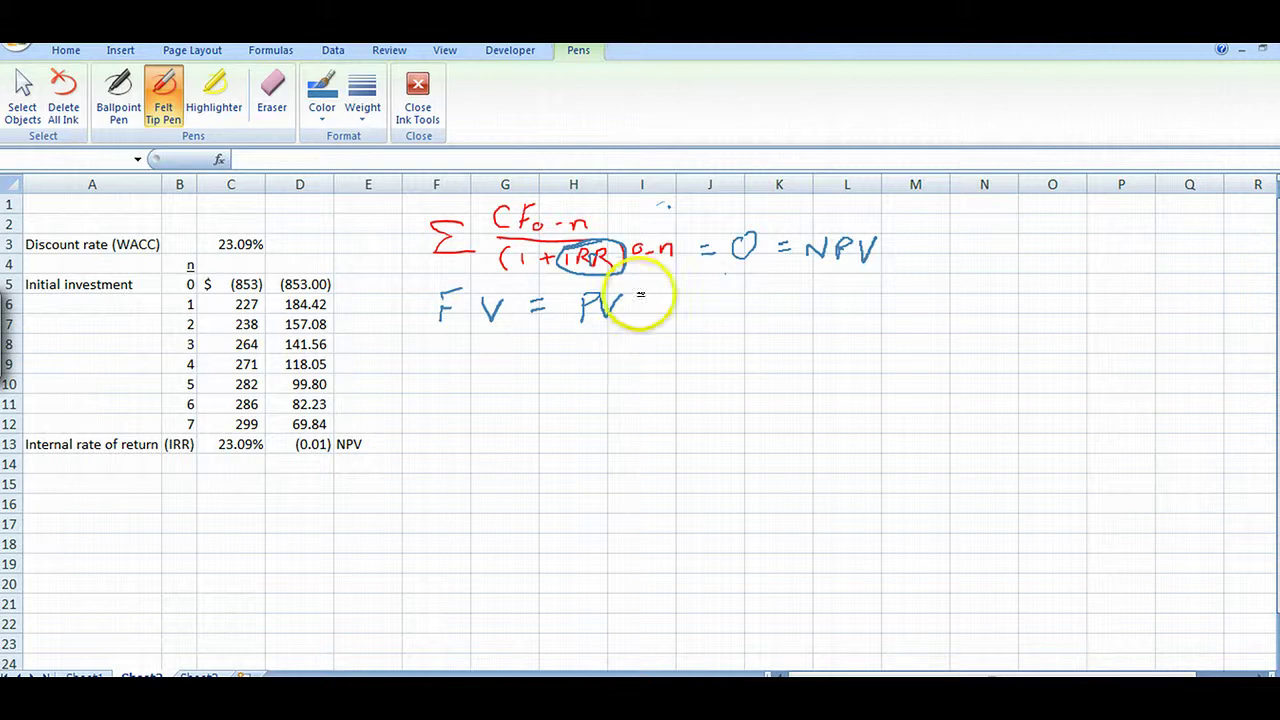
mouse_move(644, 299)
left_mouse_down()
mouse_move(646, 320)
mouse_move(712, 294)
left_mouse_up()
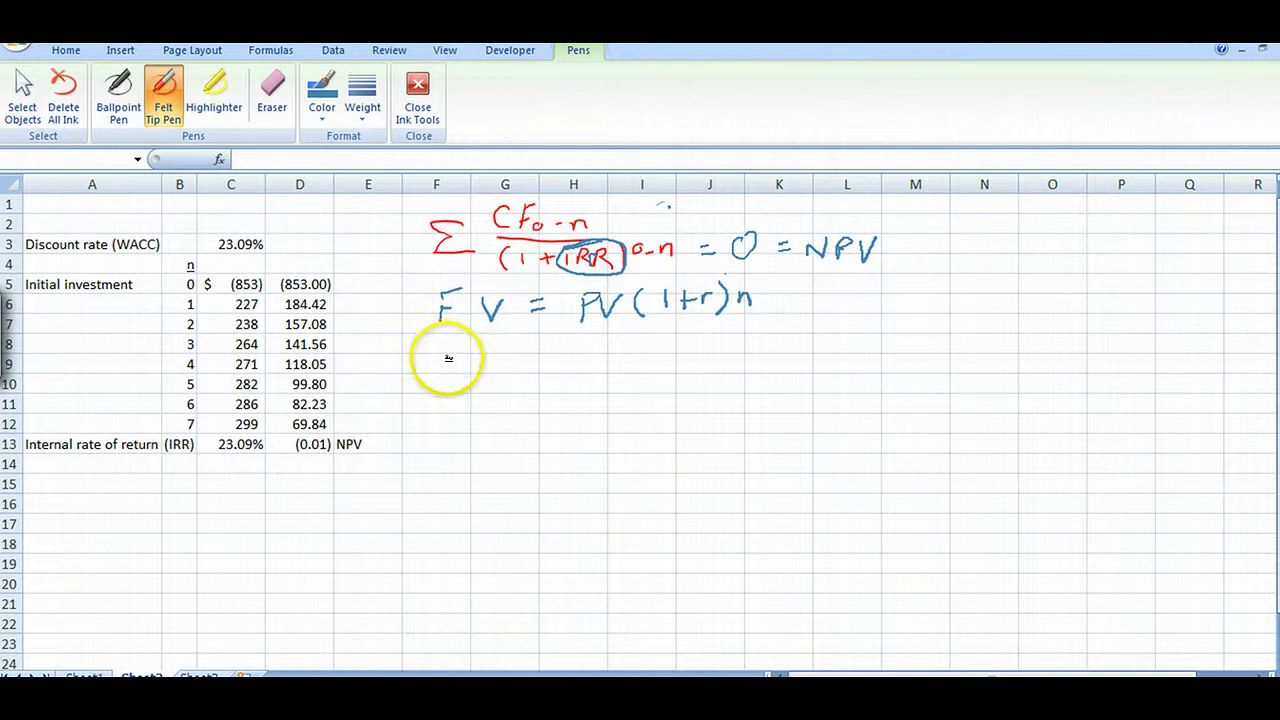
Handwrite PV = FV × 1/(1+r)^n below the future value formula, and its equivalent PV = FV(1+r)^-n on the line beneath.
mouse_move(448, 356)
left_mouse_down()
mouse_move(444, 376)
mouse_move(449, 356)
mouse_move(478, 372)
mouse_move(498, 349)
left_mouse_up()
mouse_move(503, 357)
left_mouse_down()
mouse_move(519, 355)
mouse_move(531, 375)
mouse_move(548, 343)
mouse_move(581, 343)
mouse_move(608, 370)
mouse_move(590, 371)
left_mouse_up()
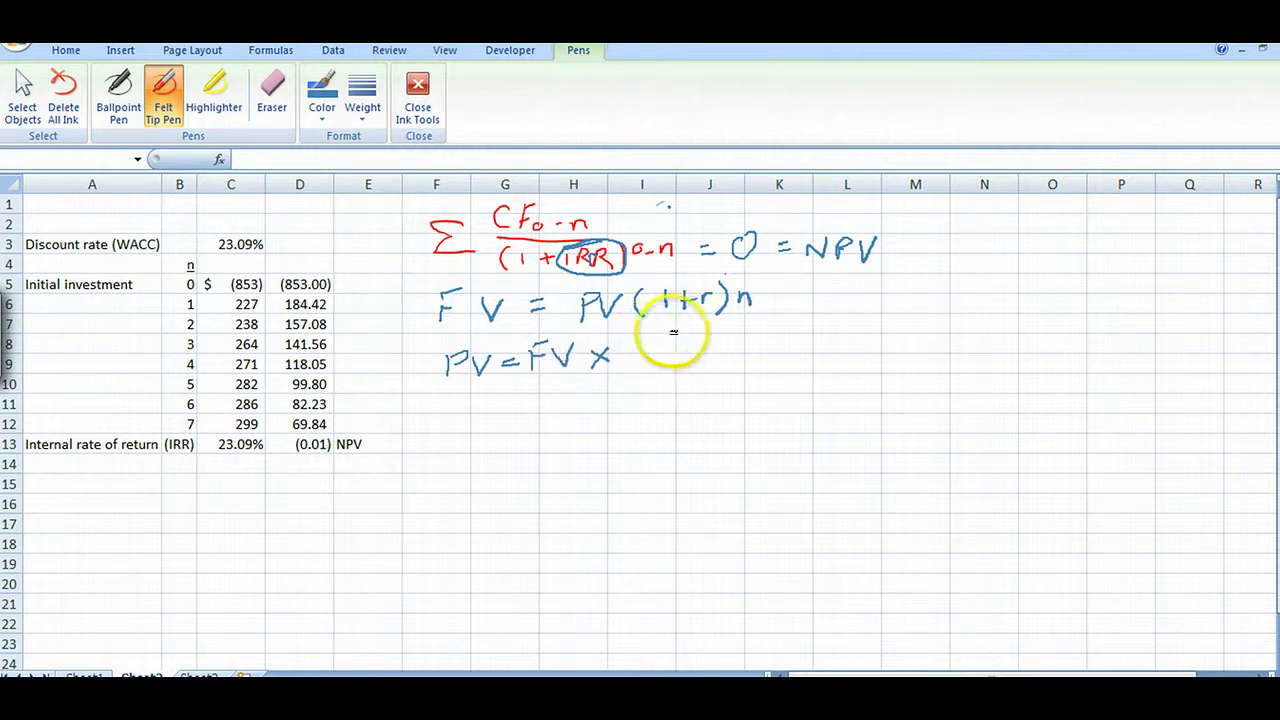
mouse_move(672, 336)
left_mouse_down()
mouse_move(671, 349)
mouse_move(716, 354)
mouse_move(638, 378)
mouse_move(676, 376)
mouse_move(691, 337)
mouse_move(675, 352)
mouse_move(681, 374)
mouse_move(704, 361)
left_mouse_up()
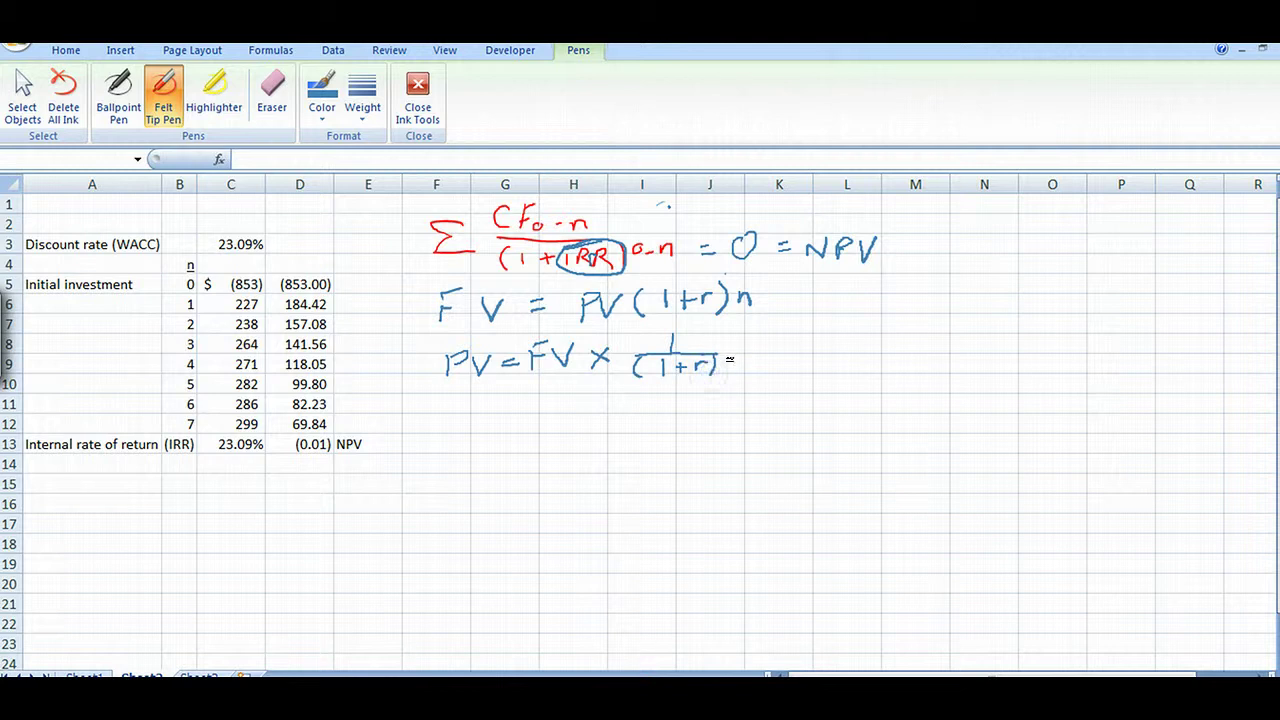
left_click_drag(731, 360, 744, 369)
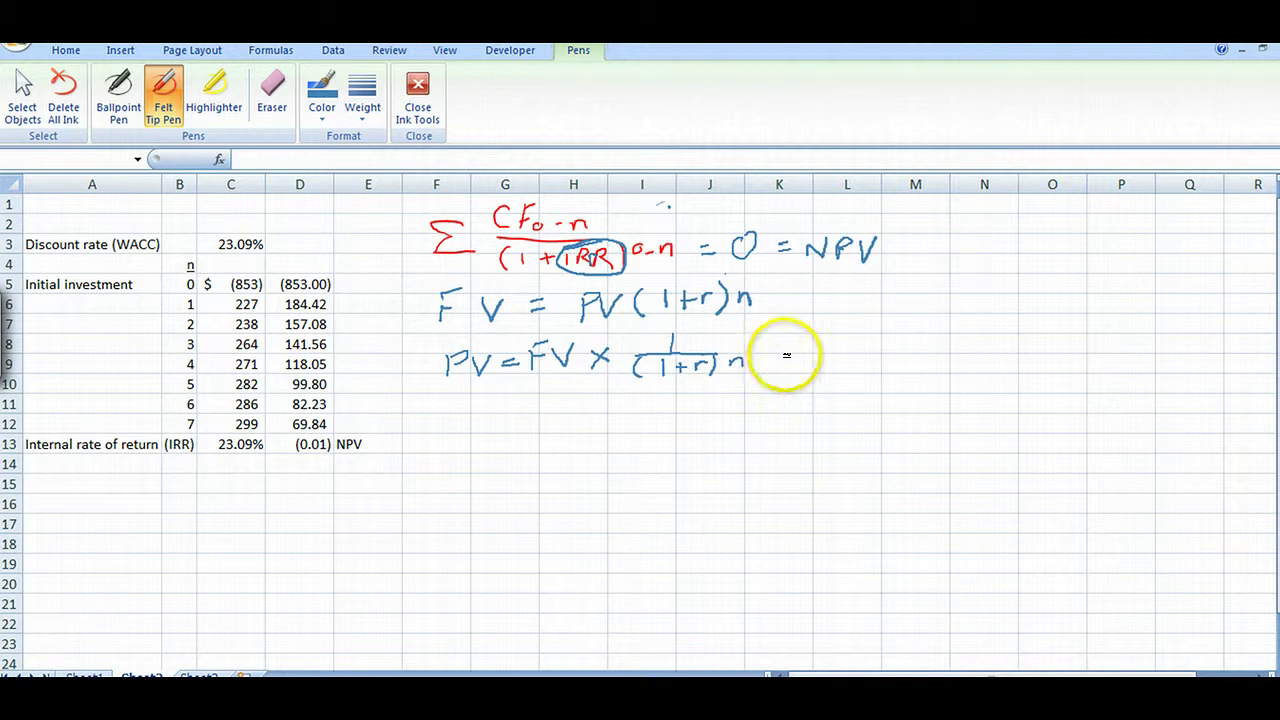
mouse_move(454, 410)
left_mouse_down()
mouse_move(502, 406)
mouse_move(556, 432)
mouse_move(564, 416)
mouse_move(594, 412)
mouse_move(620, 433)
mouse_move(672, 414)
mouse_move(662, 430)
mouse_move(692, 408)
mouse_move(698, 432)
left_mouse_up()
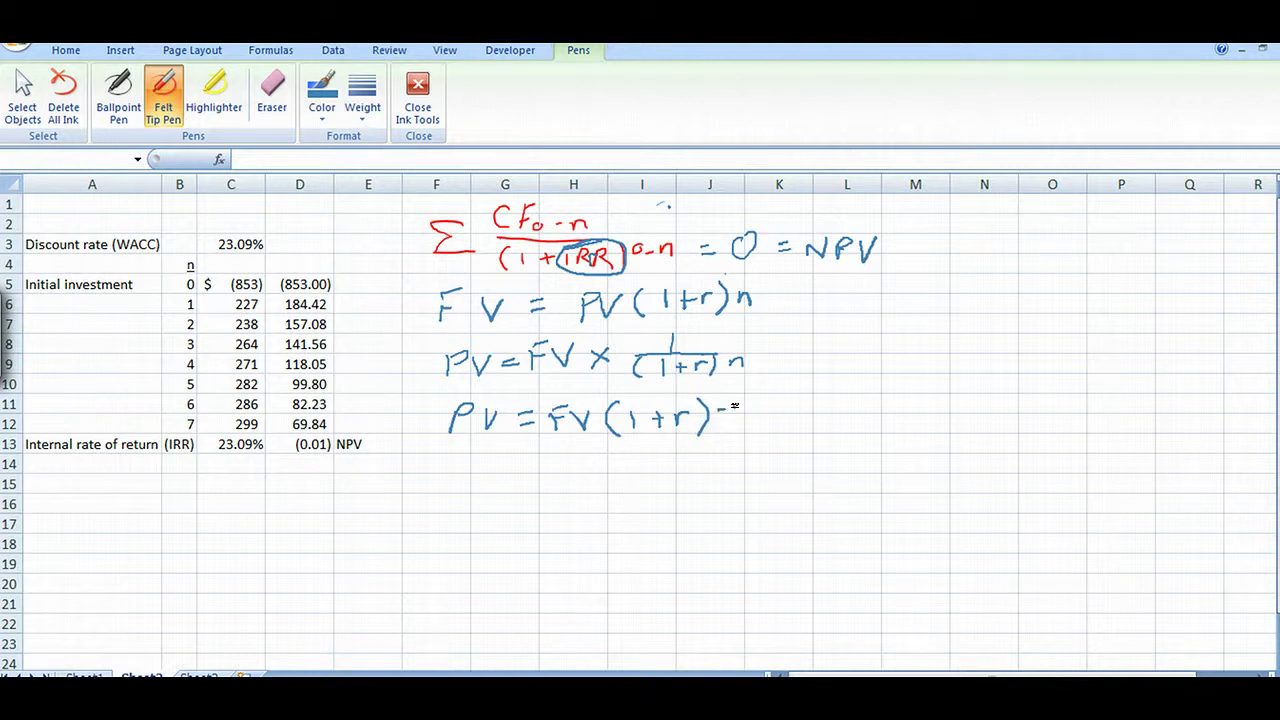
left_click_drag(741, 413, 746, 424)
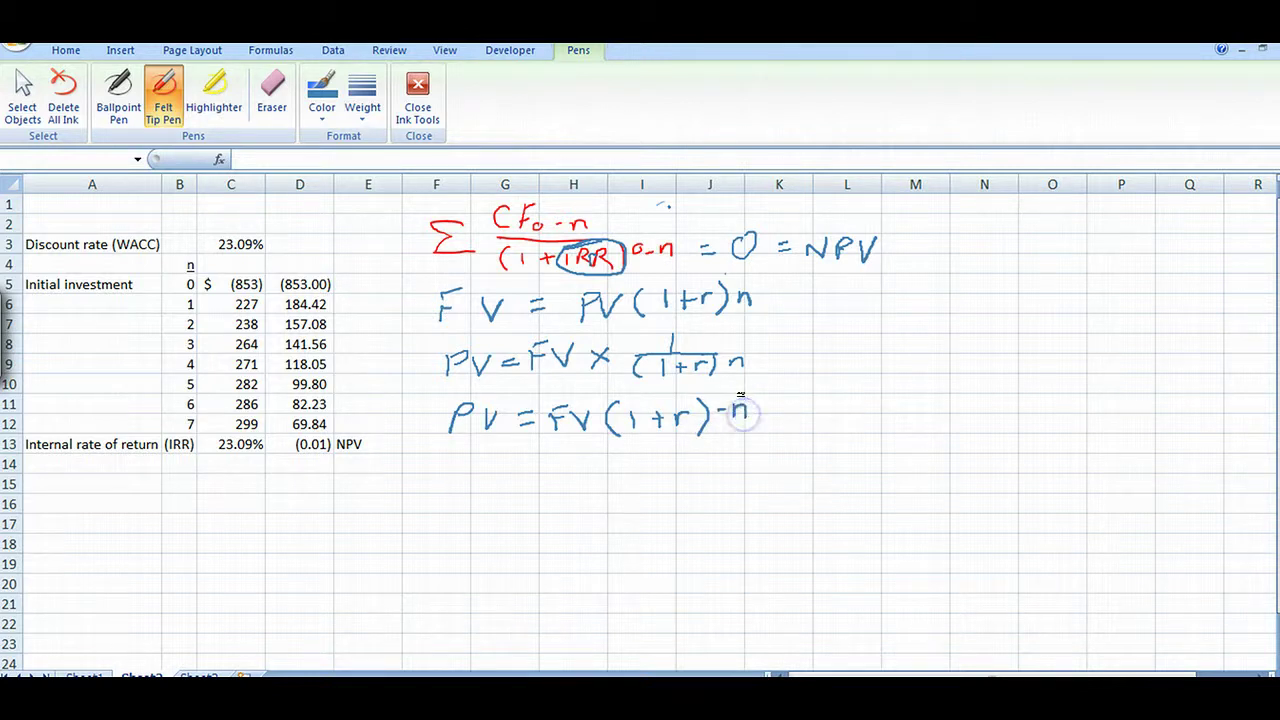